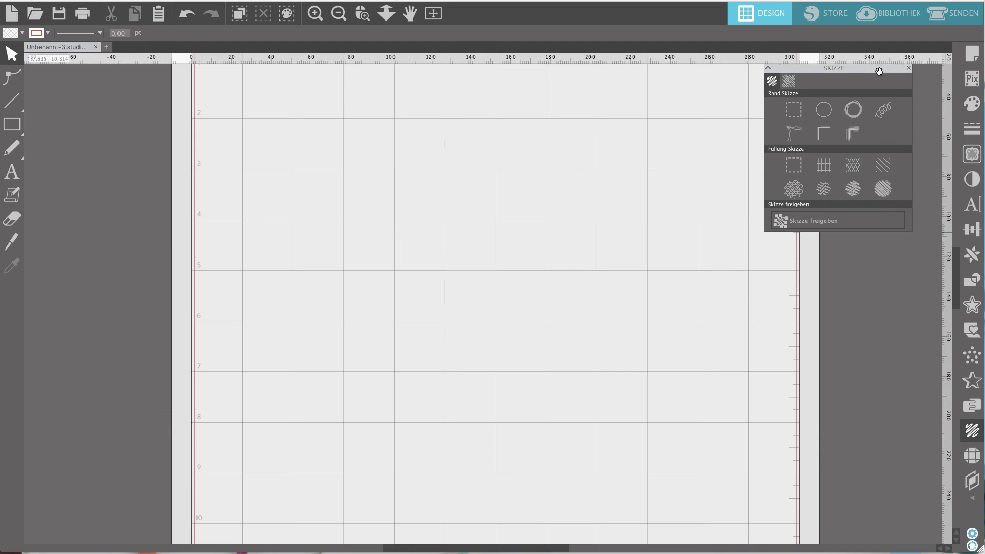
pyautogui.click(788, 81)
pyautogui.click(788, 86)
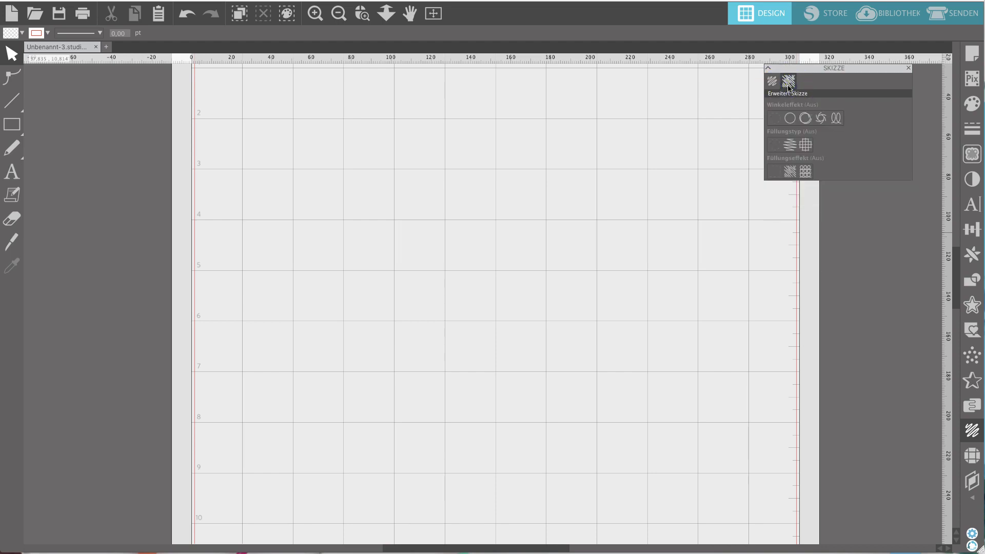
pyautogui.click(772, 81)
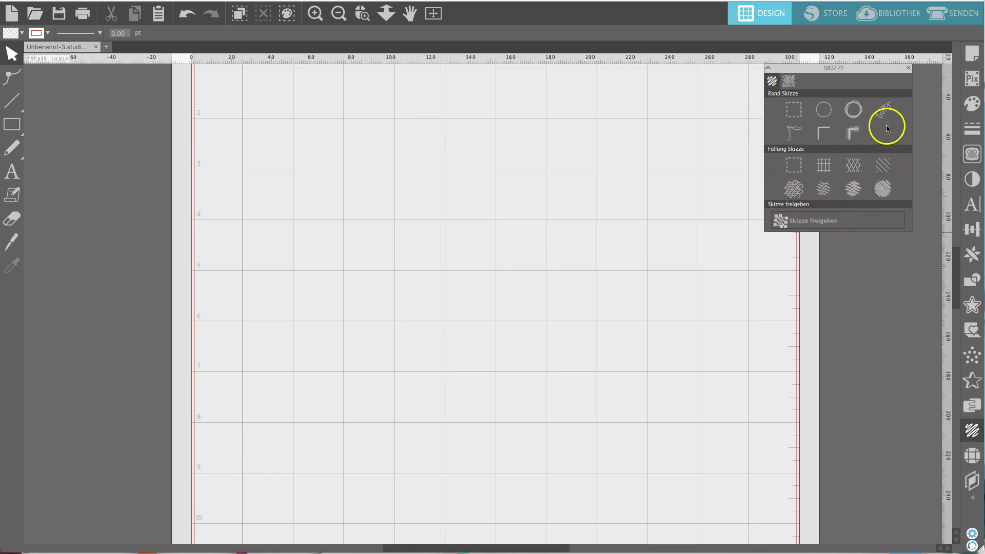
pyautogui.click(853, 133)
# - Draw a rounded rectangle about 12.84 × 11.68 cm in the upper part of the page
pyautogui.moveTo(13, 127)
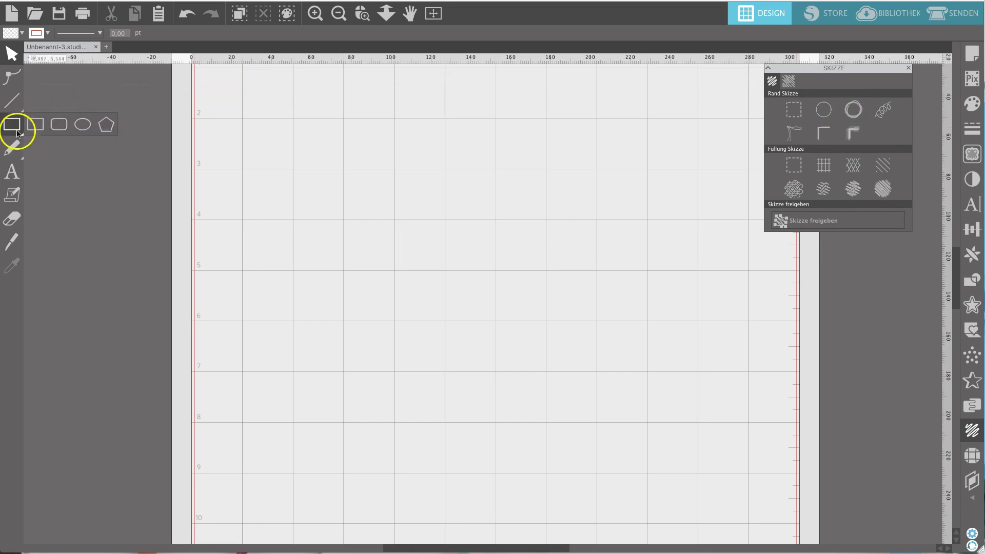
pyautogui.click(59, 125)
pyautogui.moveTo(274, 136); pyautogui.dragTo(530, 368)
pyautogui.click(530, 273)
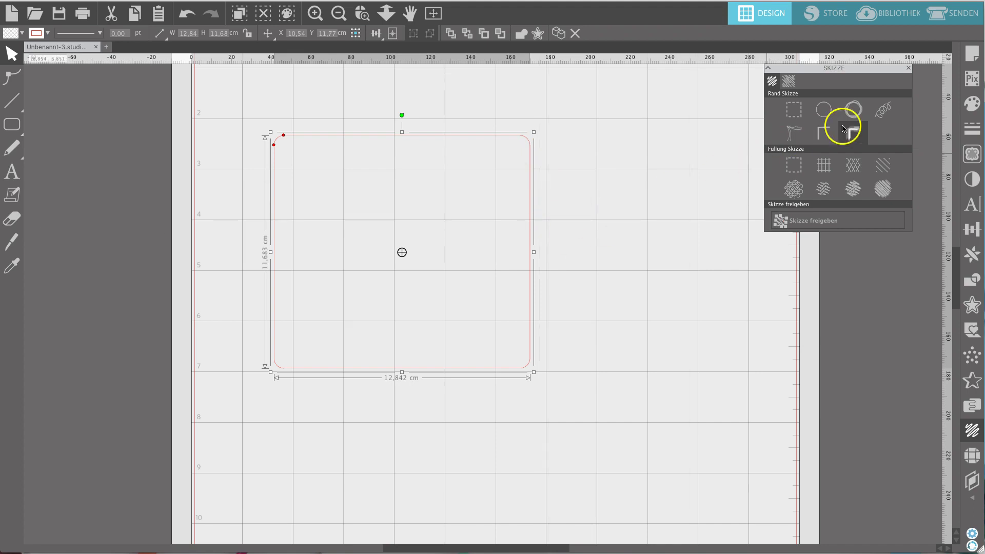
# - Try the double-line, wavy, straight-stroke and looped border sketches on the rounded rectangle, and remove the border sketch again
pyautogui.click(853, 109)
pyautogui.click(880, 117)
pyautogui.click(787, 140)
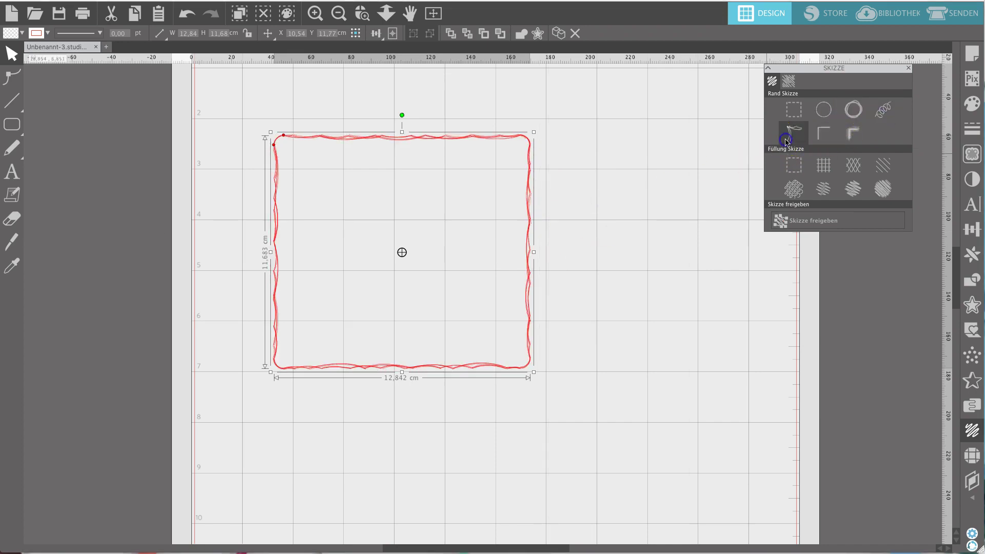
pyautogui.click(819, 141)
pyautogui.click(851, 135)
pyautogui.click(852, 135)
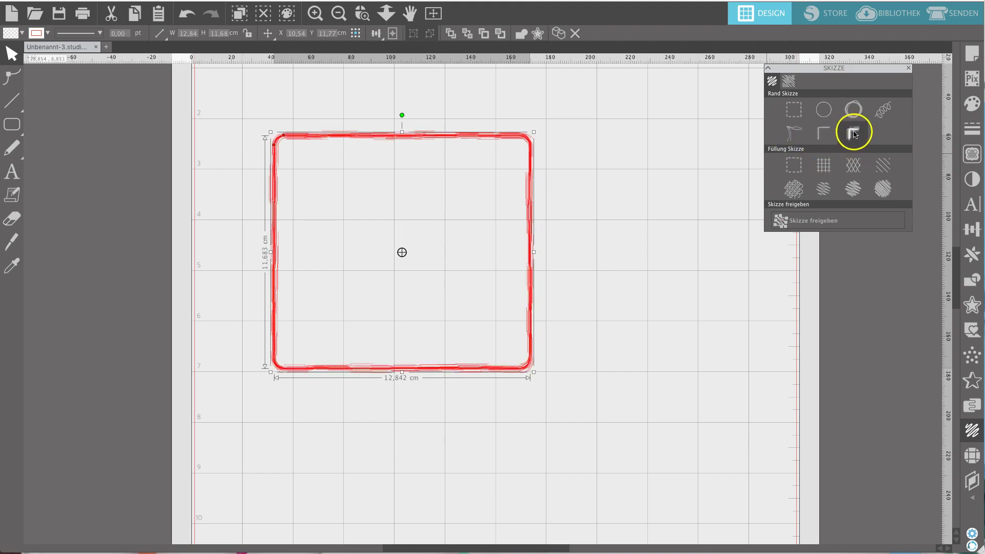
pyautogui.click(881, 117)
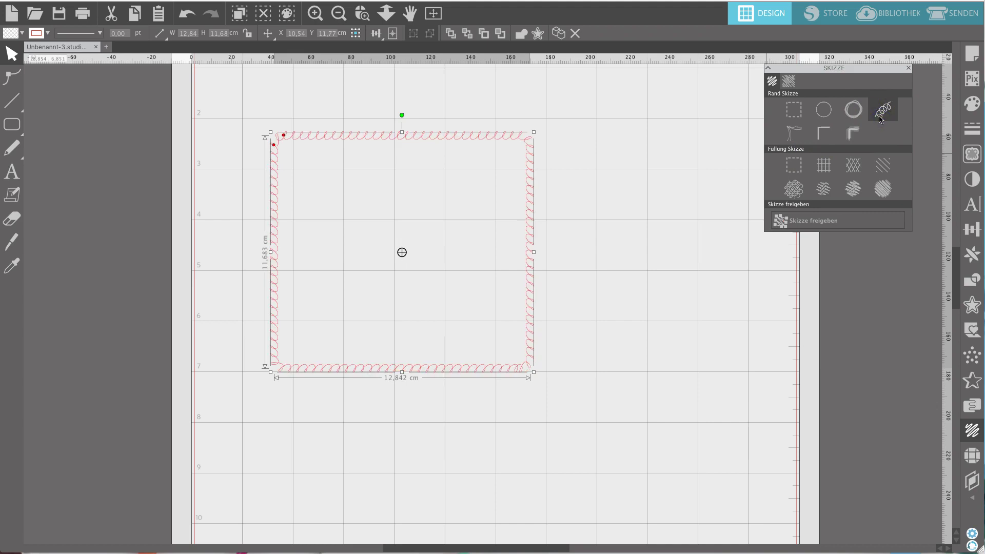
pyautogui.click(788, 107)
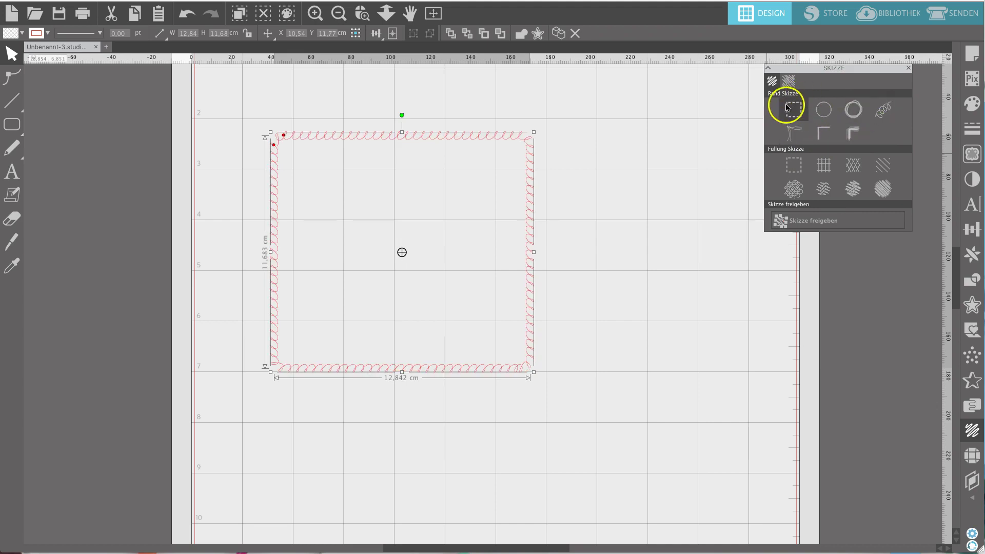
pyautogui.click(798, 105)
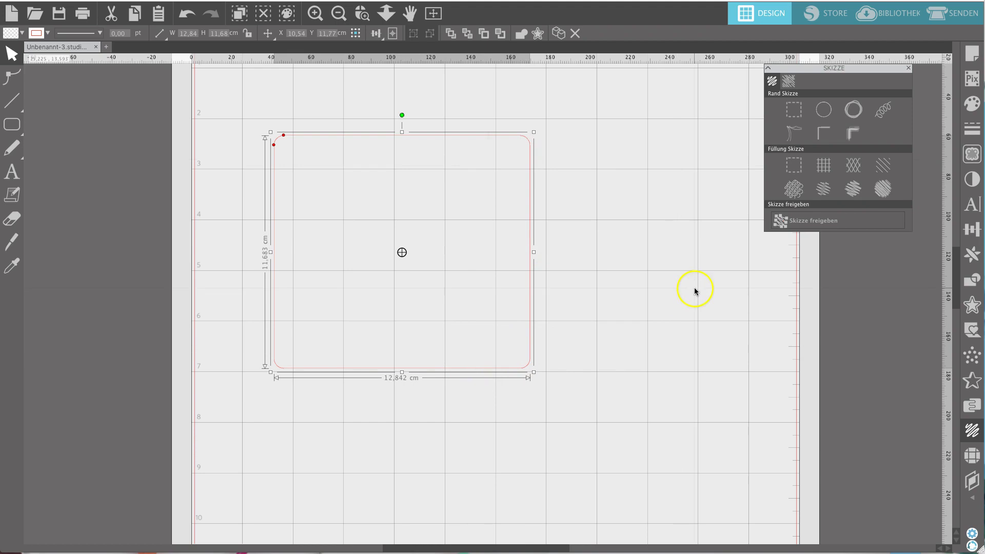
# - Try the diagonal scribble-line sketch fill on the rounded rectangle together with a thin single-line border
pyautogui.click(827, 191)
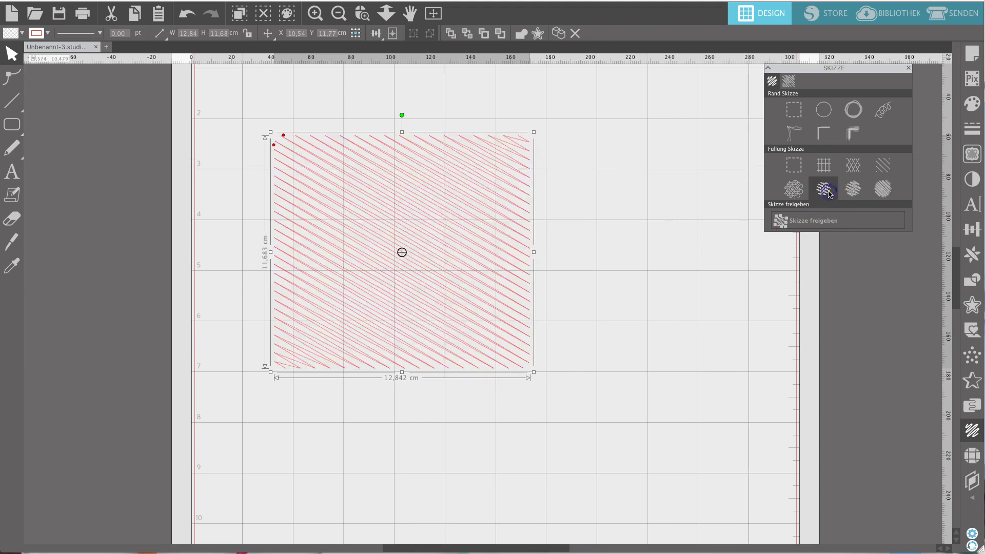
pyautogui.click(582, 211)
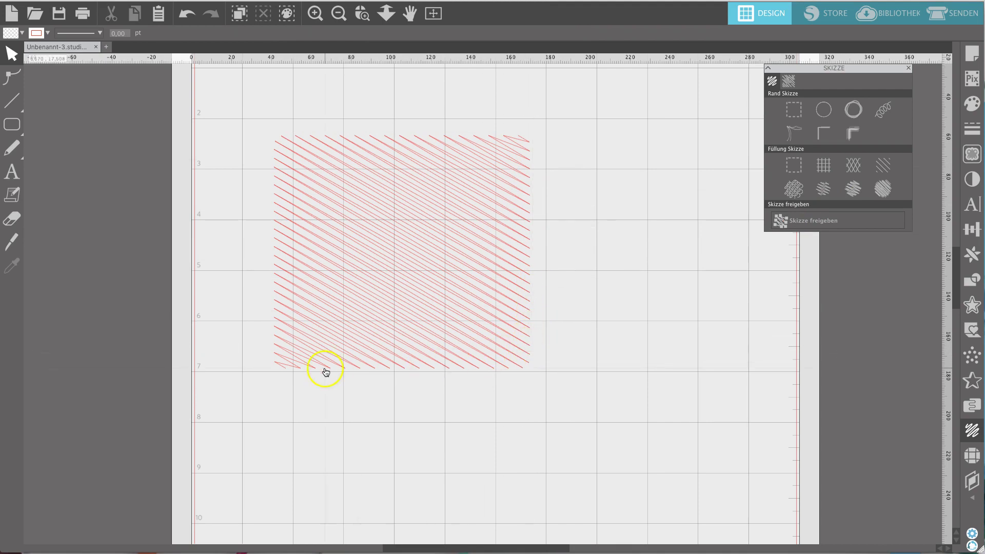
pyautogui.click(417, 247)
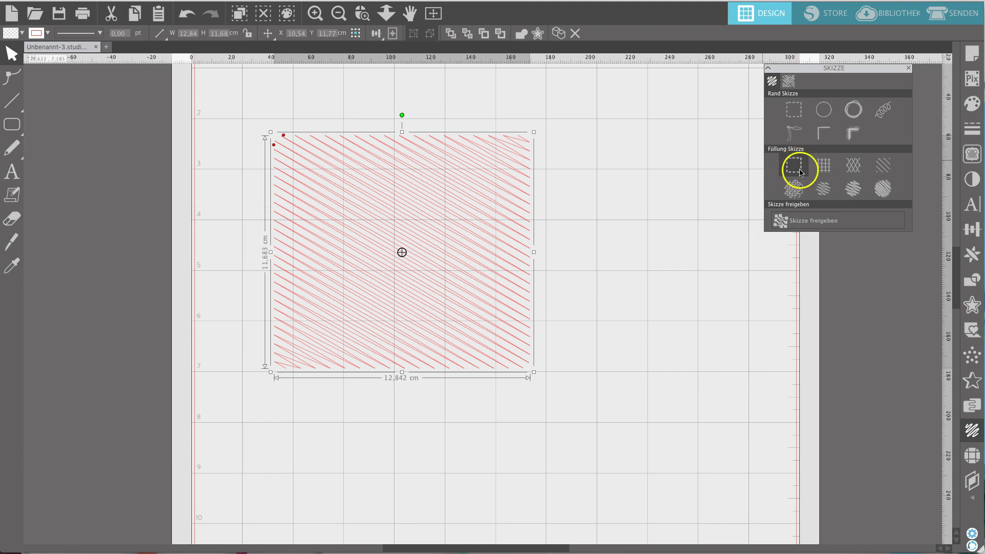
pyautogui.click(819, 109)
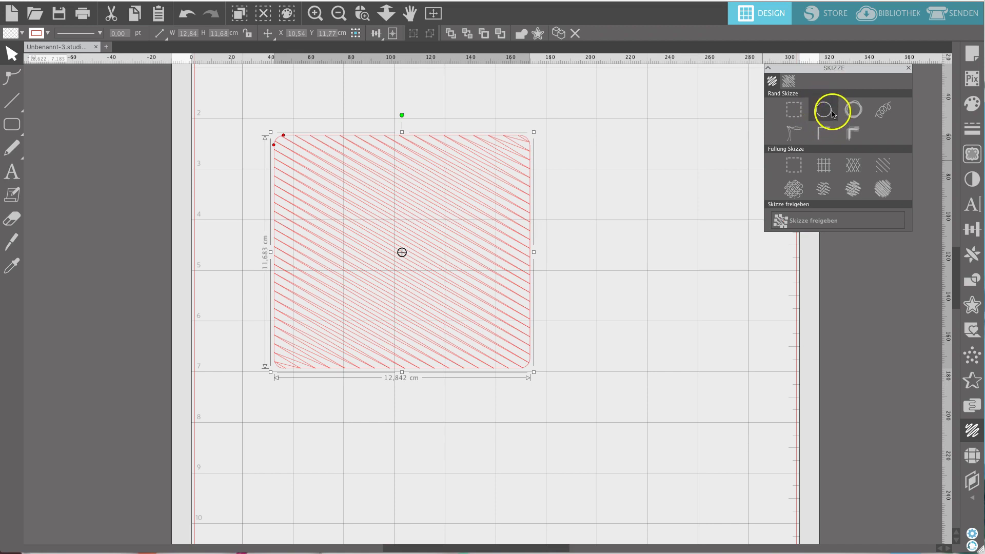
pyautogui.click(640, 189)
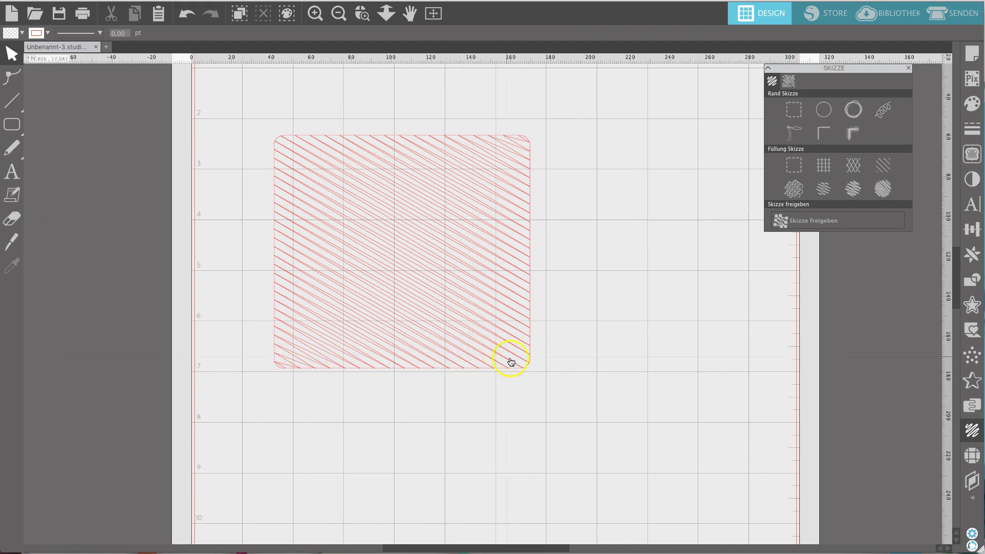
pyautogui.click(529, 363)
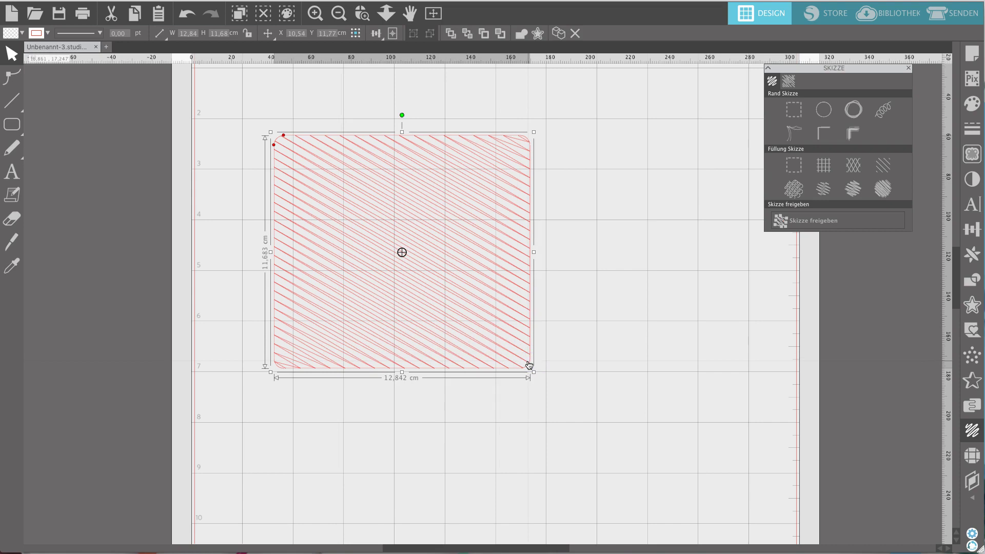
# - Try the double-line and both straight-stroke borders around the hatched rectangle, and restore the thin single-line border
pyautogui.click(856, 120)
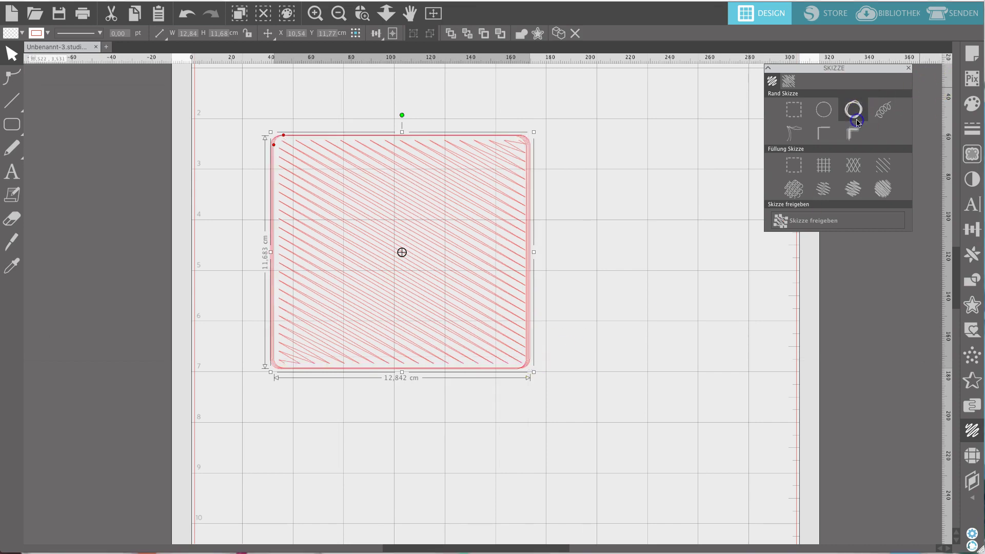
pyautogui.click(851, 134)
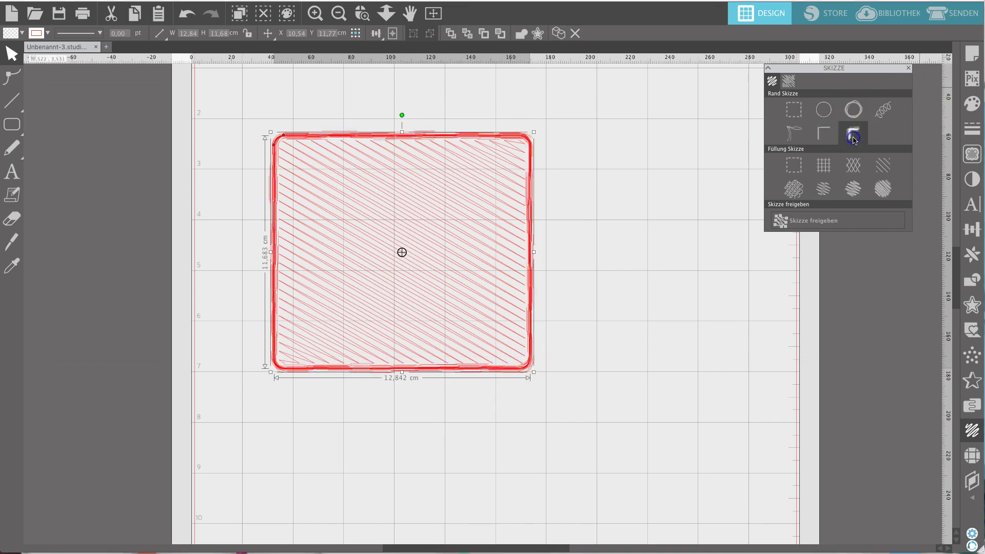
pyautogui.click(819, 137)
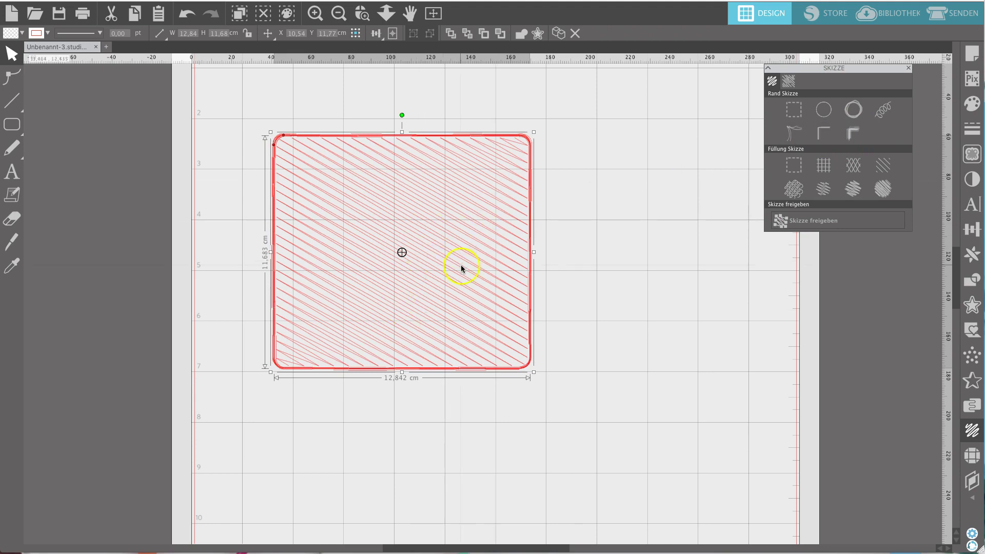
pyautogui.click(827, 118)
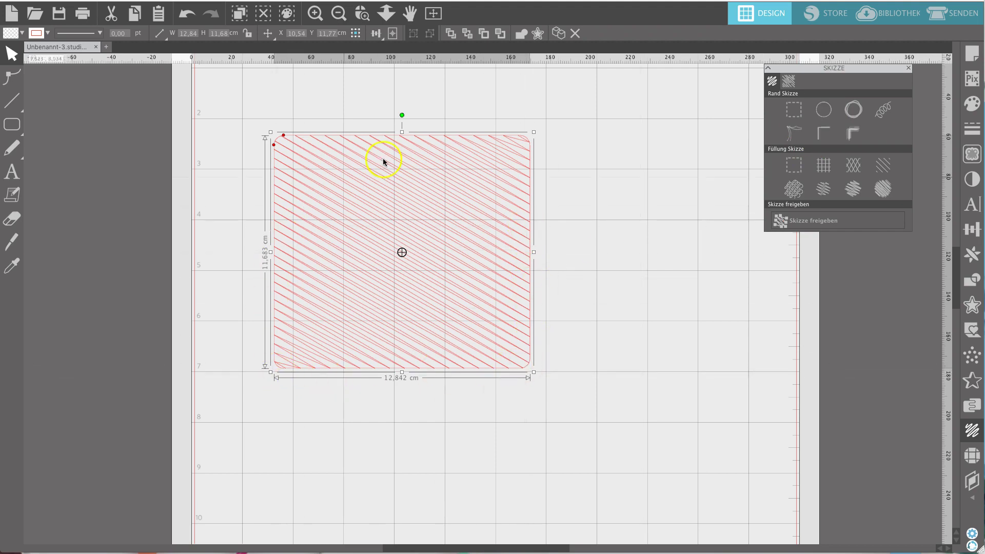
# - Remove both the border sketch and the fill sketch from the rounded rectangle
pyautogui.click(791, 114)
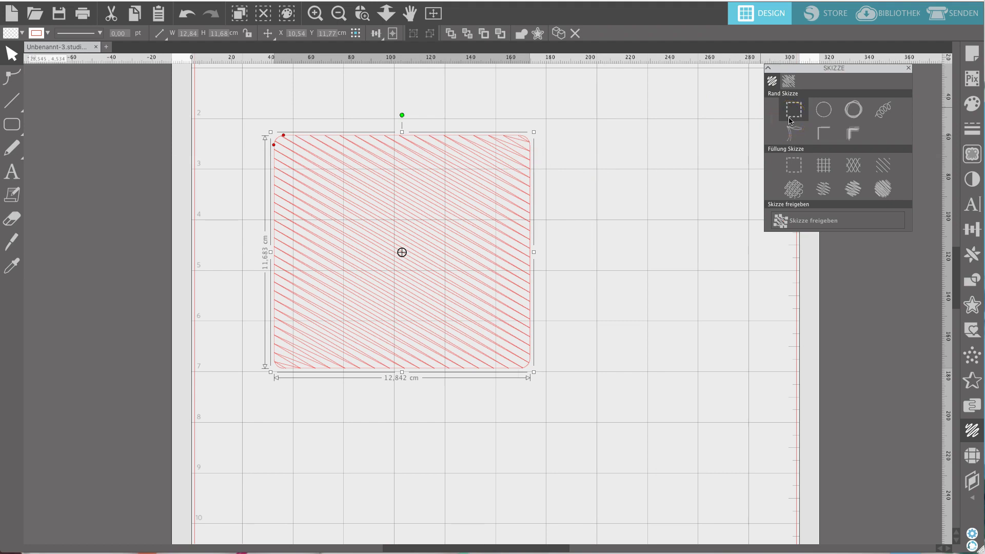
pyautogui.click(790, 119)
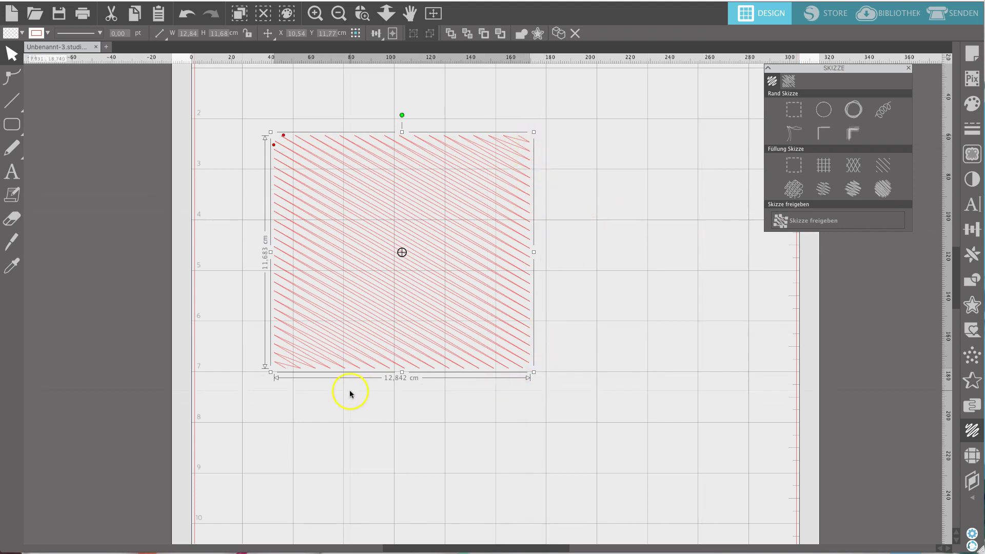
pyautogui.click(803, 172)
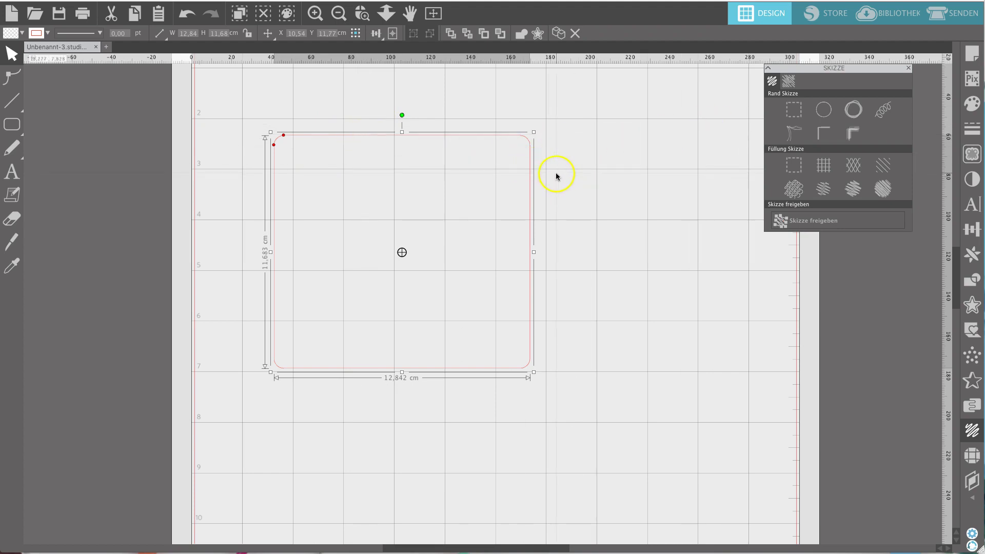
# - Shift the rounded rectangle slightly to the left and apply the diagonal scribble-line sketch fill to it
pyautogui.moveTo(532, 185); pyautogui.dragTo(521, 185)
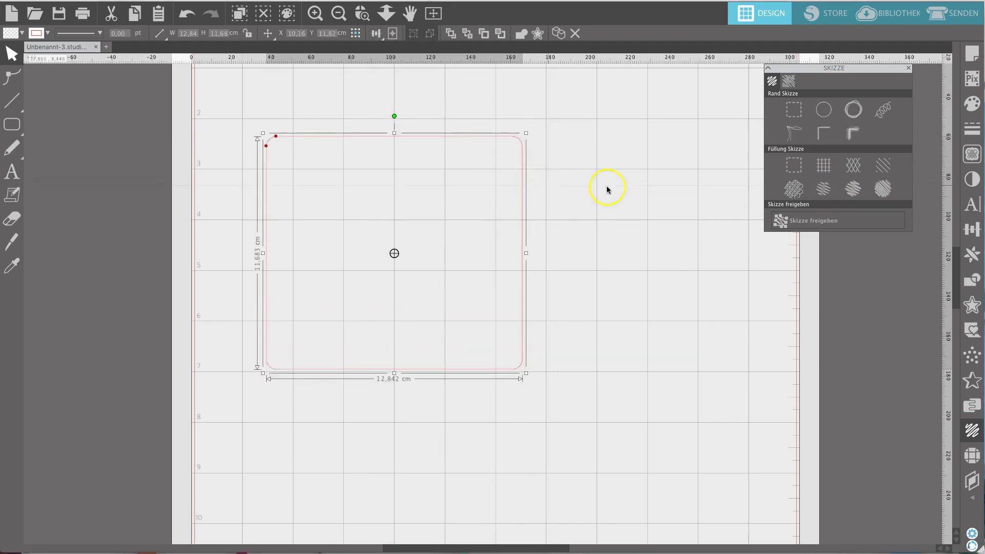
pyautogui.click(831, 171)
pyautogui.click(823, 189)
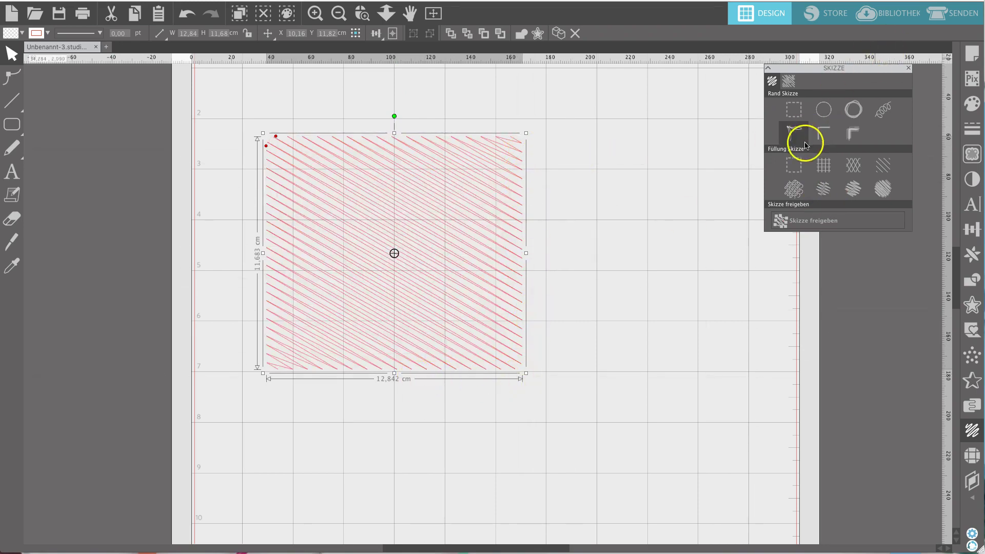
# - Cycle through the border sketch styles on the hatched rectangle and settle on the lighter straight-stroke border
pyautogui.click(830, 115)
pyautogui.click(852, 109)
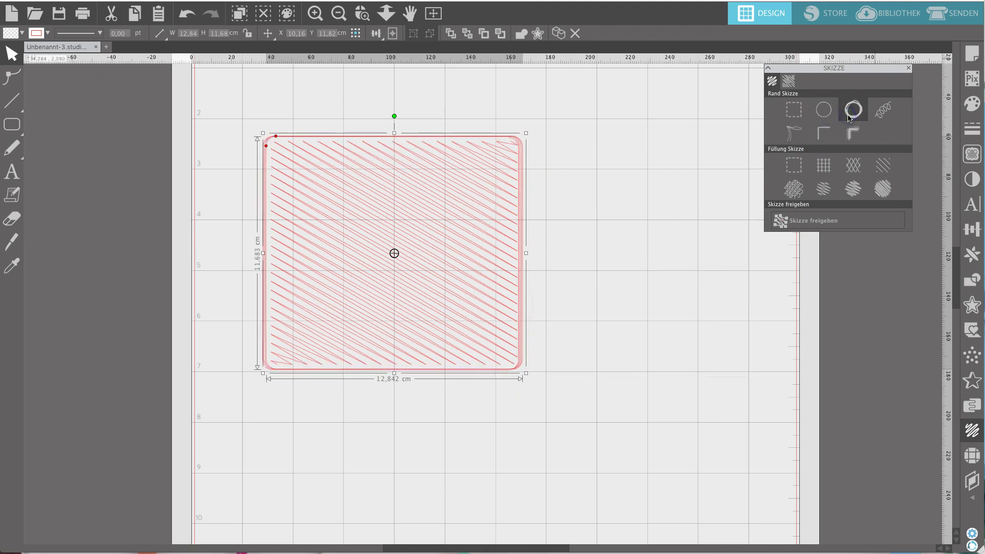
pyautogui.click(880, 114)
pyautogui.click(853, 134)
pyautogui.click(823, 133)
# - Try the wavy border, release the sketch and move it, and undo back to the straight-stroke border
pyautogui.click(794, 134)
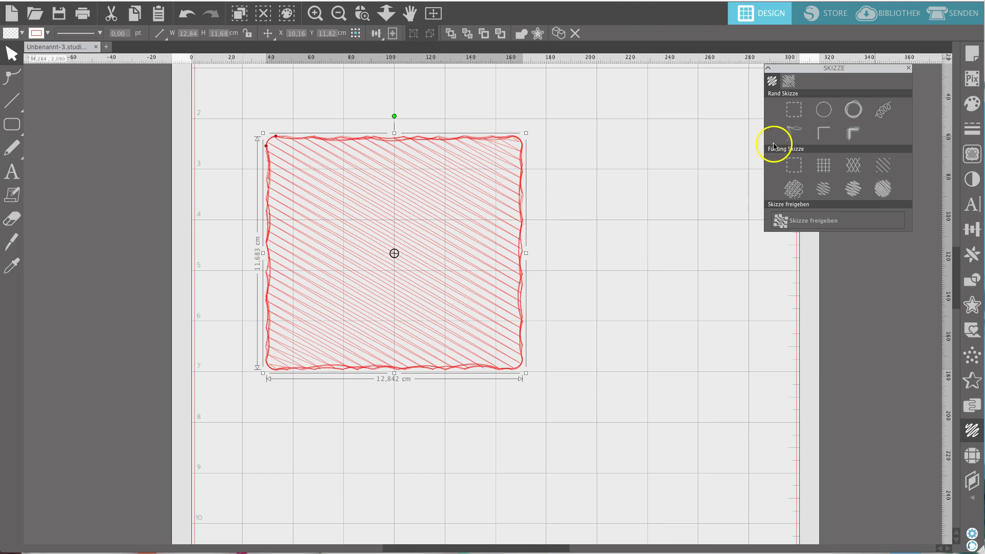
pyautogui.click(809, 223)
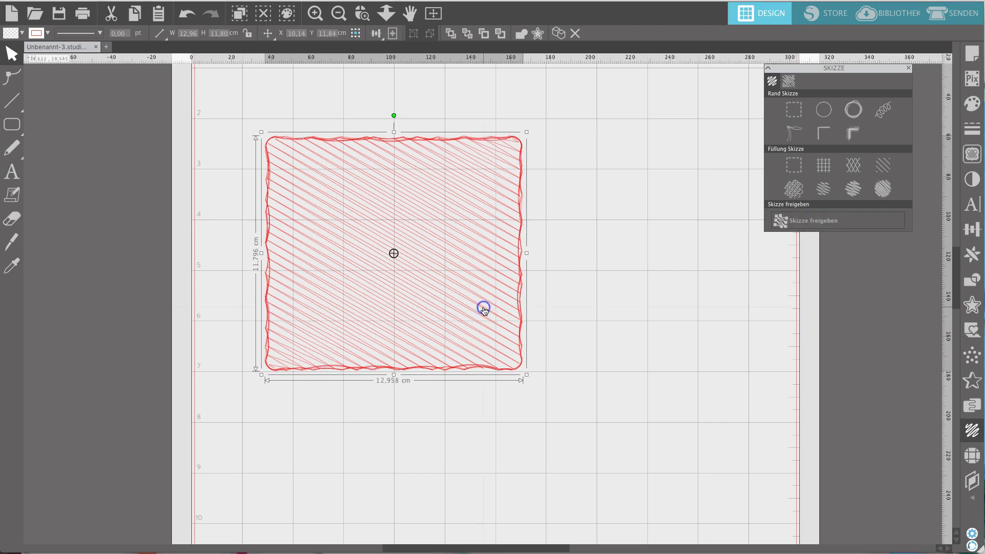
pyautogui.moveTo(510, 281)
pyautogui.mouseDown()
pyautogui.moveTo(644, 292)
pyautogui.moveTo(497, 259)
pyautogui.mouseUp()
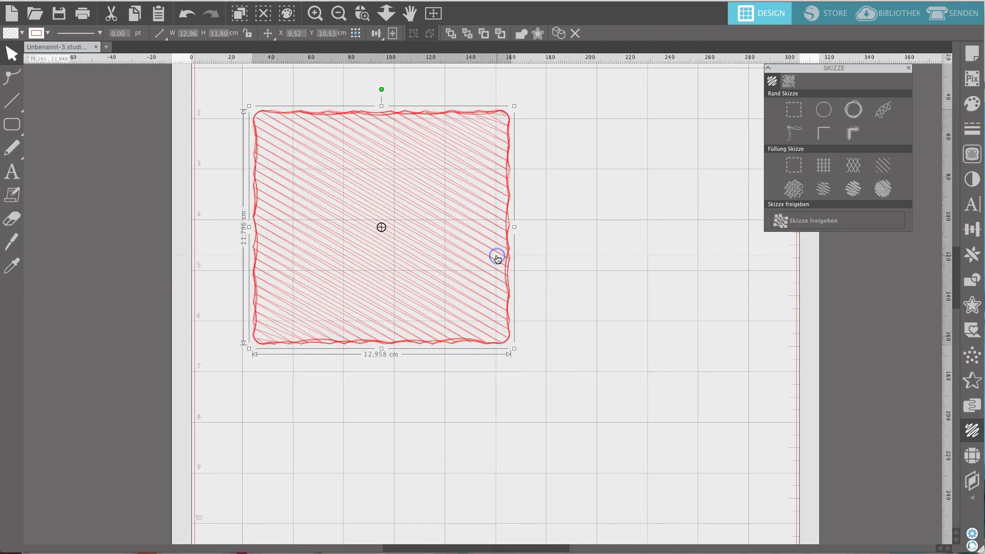
pyautogui.hotkey('ctrl', 'z')
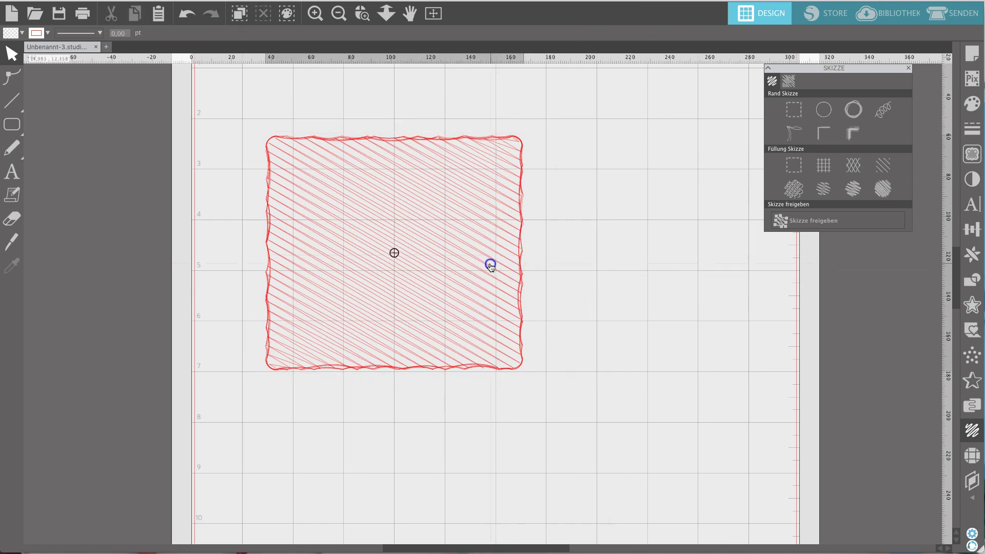
pyautogui.doubleClick(487, 264)
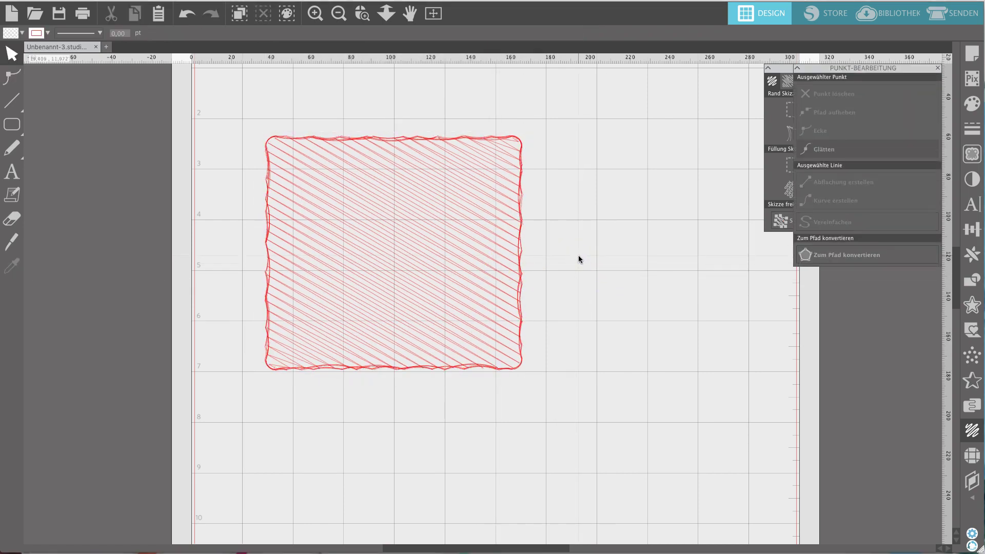
pyautogui.hotkey('ctrl', 'a')
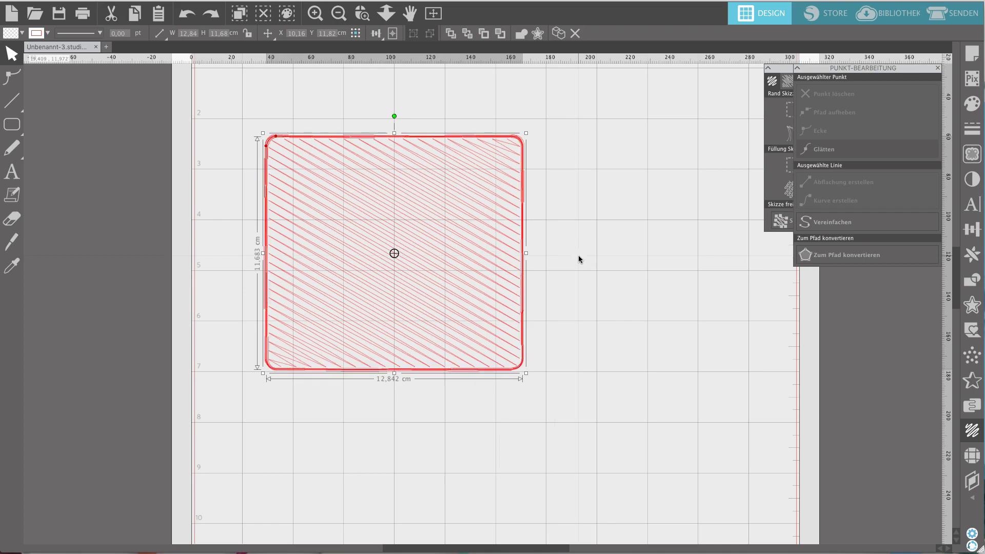
# - Duplicate the sketched rectangle so that two copies of the same size sit side by side on the page
pyautogui.click(578, 255)
pyautogui.moveTo(519, 260)
pyautogui.mouseDown()
pyautogui.moveTo(457, 233)
pyautogui.moveTo(741, 248)
pyautogui.moveTo(694, 248)
pyautogui.moveTo(699, 242)
pyautogui.mouseUp()
pyautogui.hotkey('ctrl', 'd')
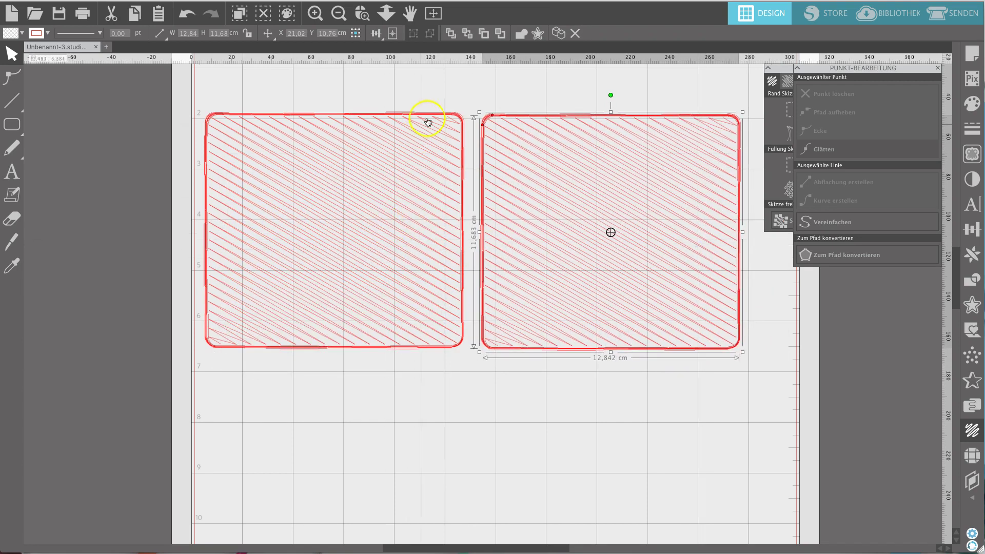
# - Scale the left sketched rectangle down to about 11.28 × 10.26 cm, rotate it slightly and reposition it
pyautogui.click(424, 124)
pyautogui.moveTo(466, 111)
pyautogui.mouseDown()
pyautogui.moveTo(386, 156)
pyautogui.moveTo(345, 200)
pyautogui.moveTo(418, 121)
pyautogui.mouseUp()
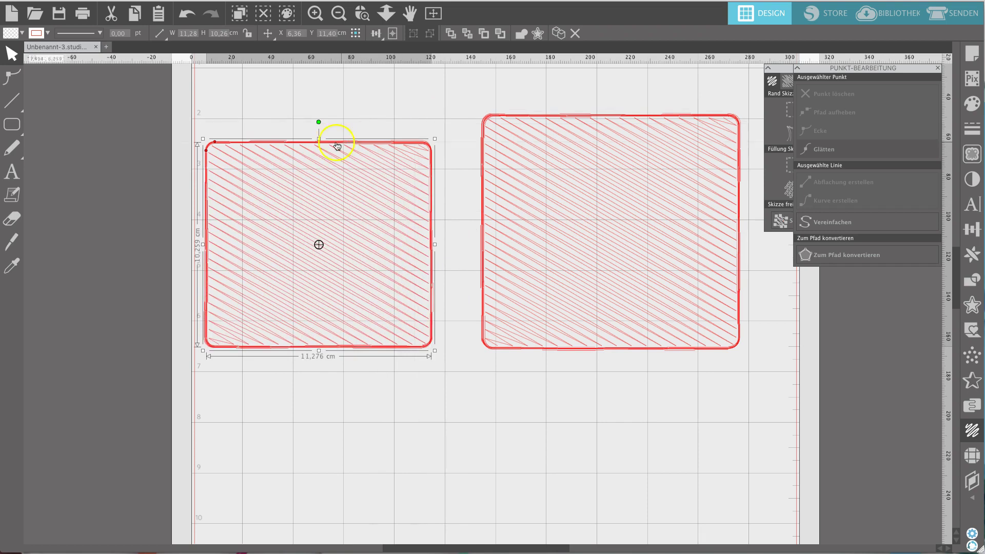
pyautogui.moveTo(319, 122)
pyautogui.mouseDown()
pyautogui.moveTo(358, 121)
pyautogui.moveTo(305, 115)
pyautogui.moveTo(370, 131)
pyautogui.mouseUp()
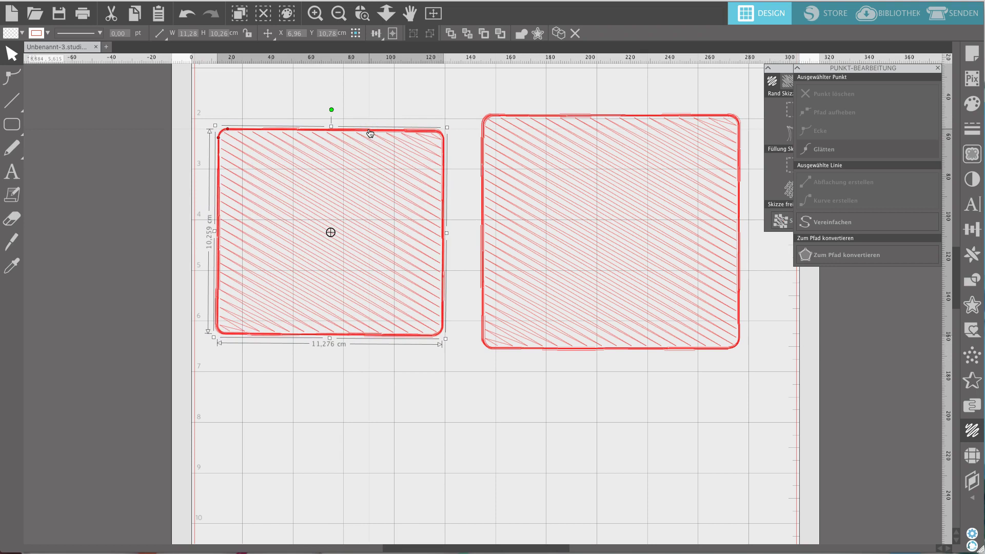
pyautogui.click(370, 129)
pyautogui.moveTo(362, 139); pyautogui.dragTo(362, 139)
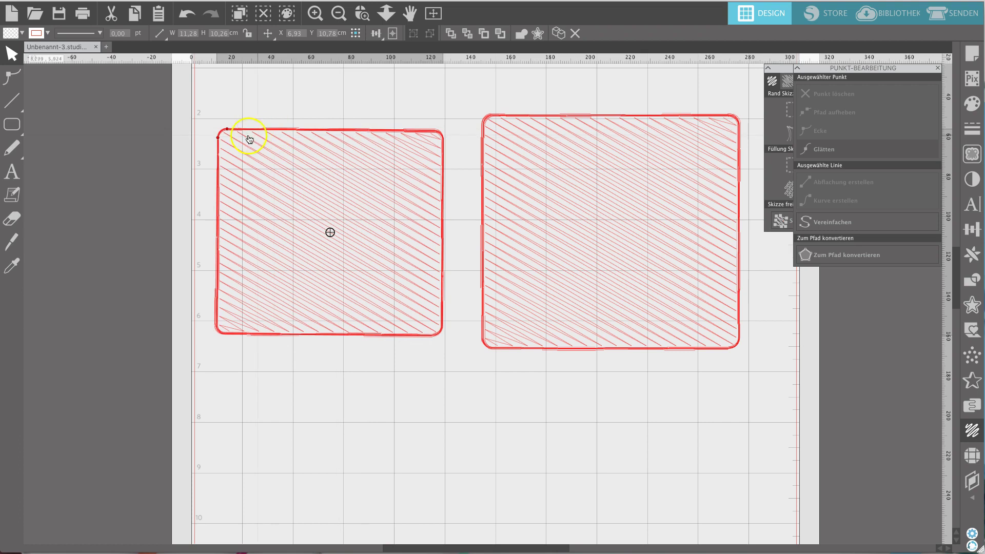
# - Increase the corner rounding of the left sketched rectangle and move it slightly up and to the left on the page
pyautogui.click(224, 142)
pyautogui.moveTo(224, 132)
pyautogui.mouseDown()
pyautogui.moveTo(275, 131)
pyautogui.moveTo(236, 132)
pyautogui.mouseUp()
pyautogui.click(262, 133)
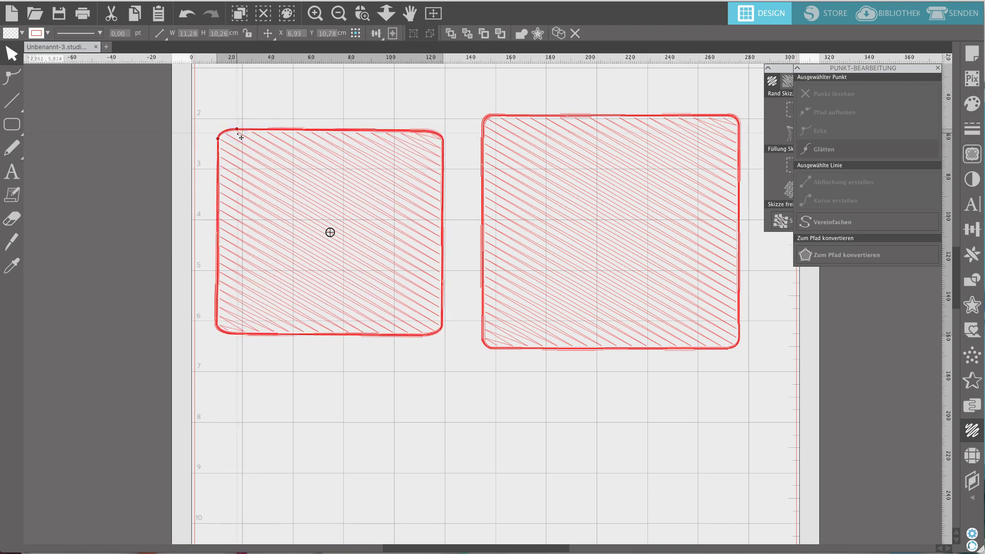
pyautogui.click(227, 337)
pyautogui.click(215, 337)
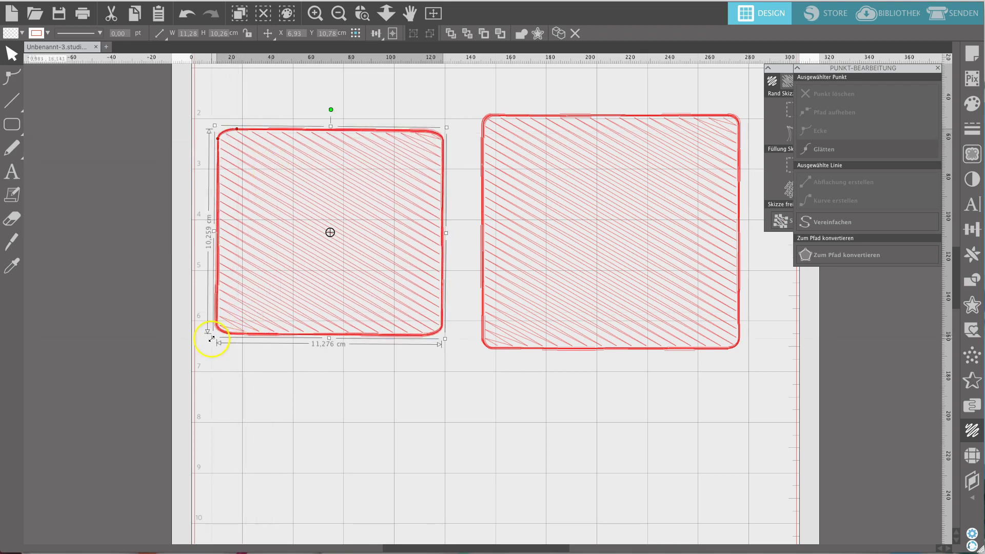
pyautogui.moveTo(221, 336)
pyautogui.mouseDown()
pyautogui.moveTo(222, 306)
pyautogui.moveTo(215, 318)
pyautogui.mouseUp()
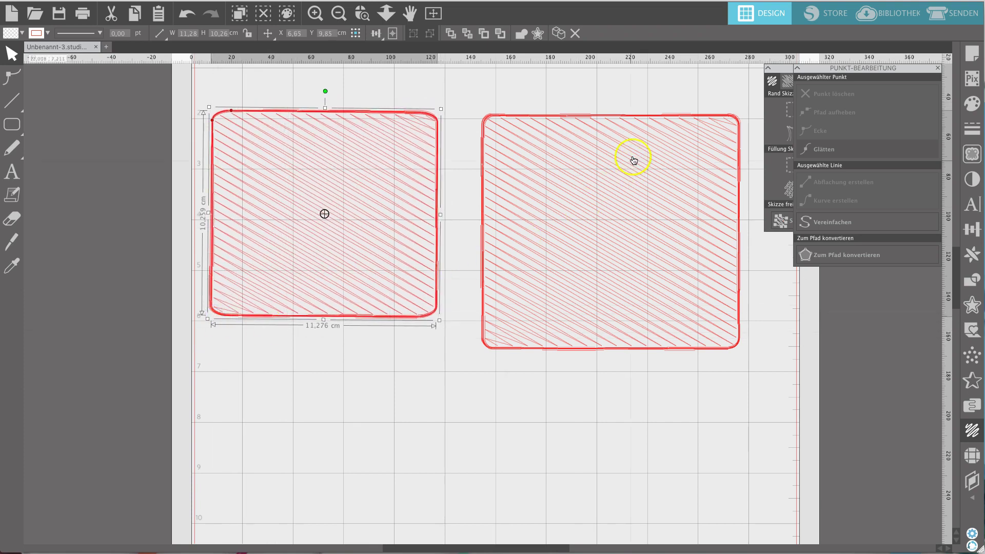
# - Select the right sketched rectangle, clear the point-editing options out of the way and release its sketch
pyautogui.click(668, 117)
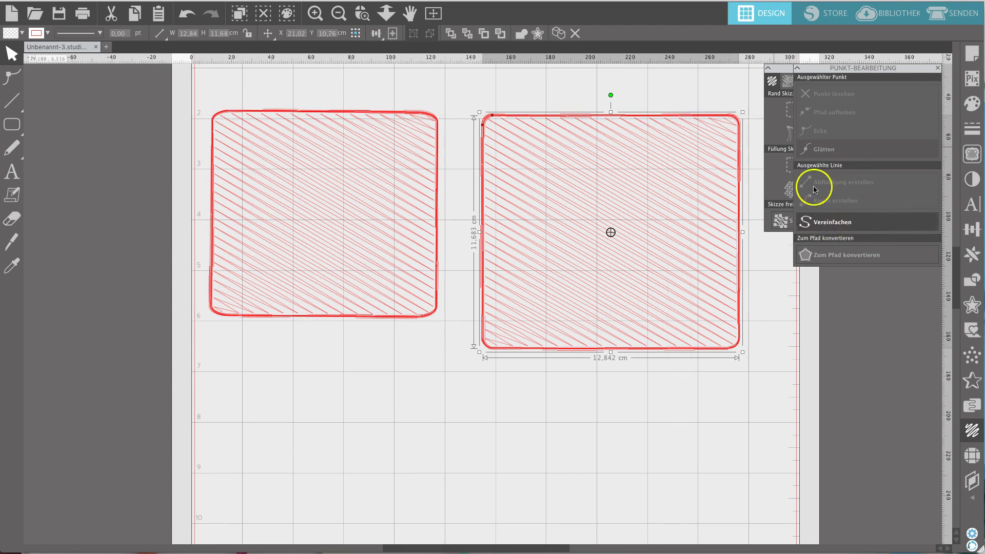
pyautogui.click(937, 68)
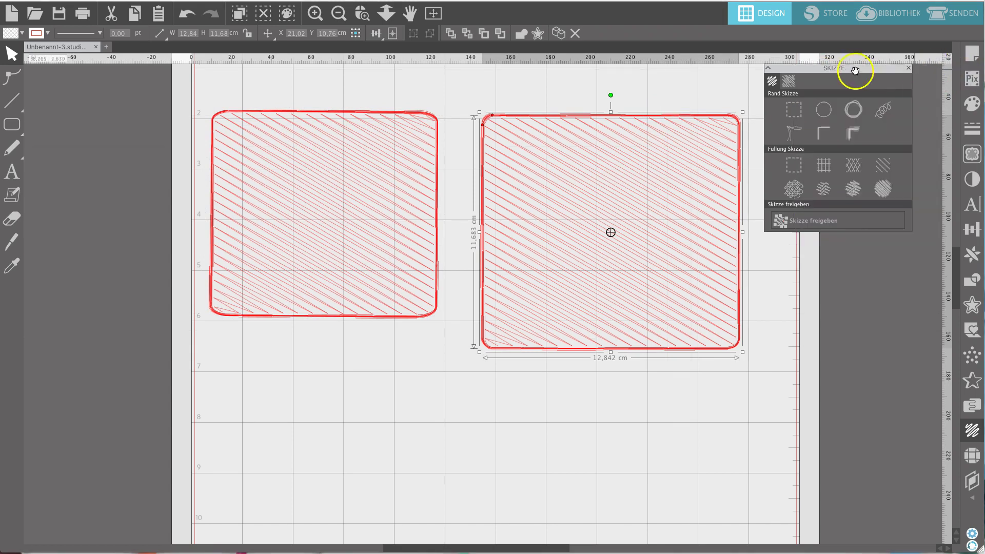
pyautogui.moveTo(853, 67); pyautogui.dragTo(883, 67)
pyautogui.click(840, 224)
pyautogui.click(675, 394)
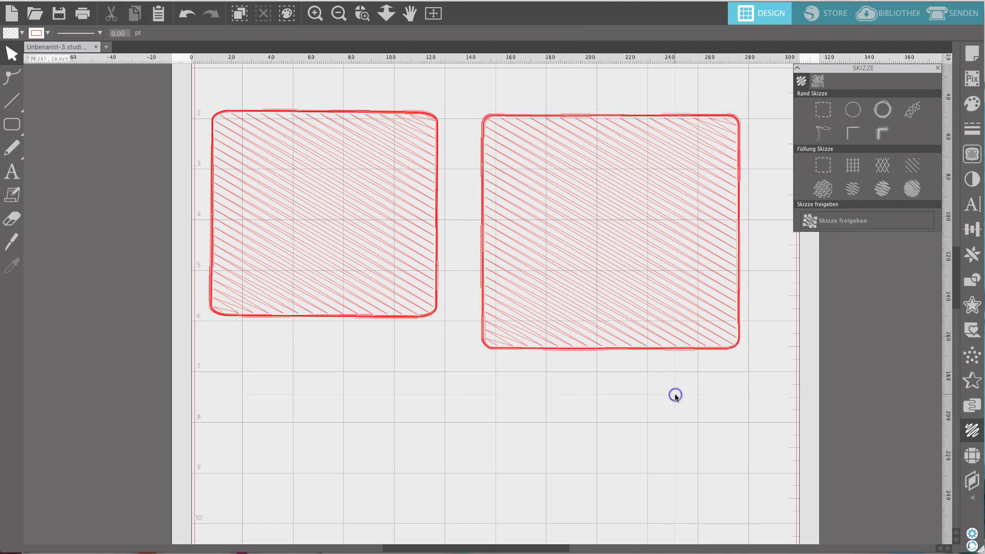
# - Show the edit points of the released right rectangle, select one on its bottom edge, and delete the whole rectangle
pyautogui.doubleClick(688, 351)
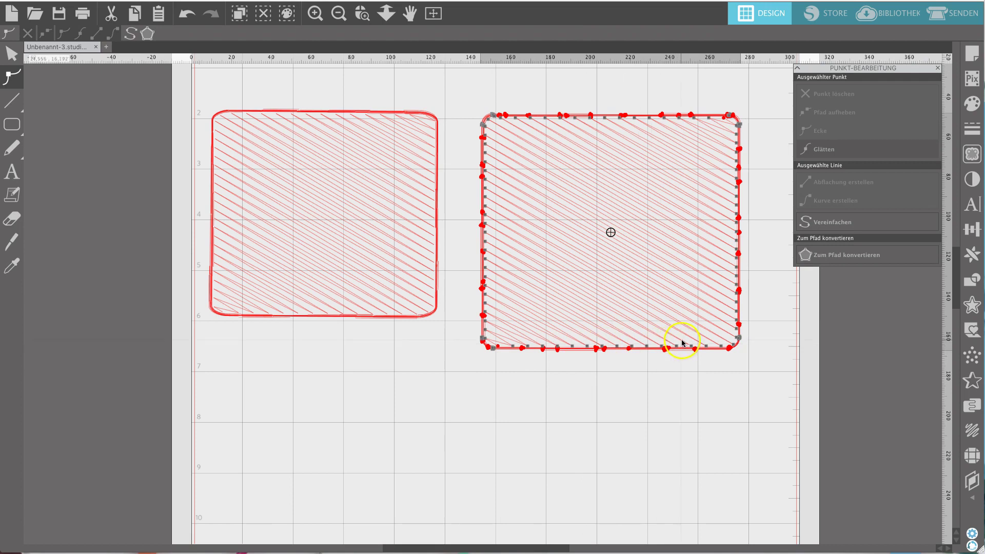
pyautogui.moveTo(645, 348)
pyautogui.mouseDown()
pyautogui.moveTo(554, 288)
pyautogui.moveTo(552, 301)
pyautogui.moveTo(646, 345)
pyautogui.mouseUp()
pyautogui.click(599, 354)
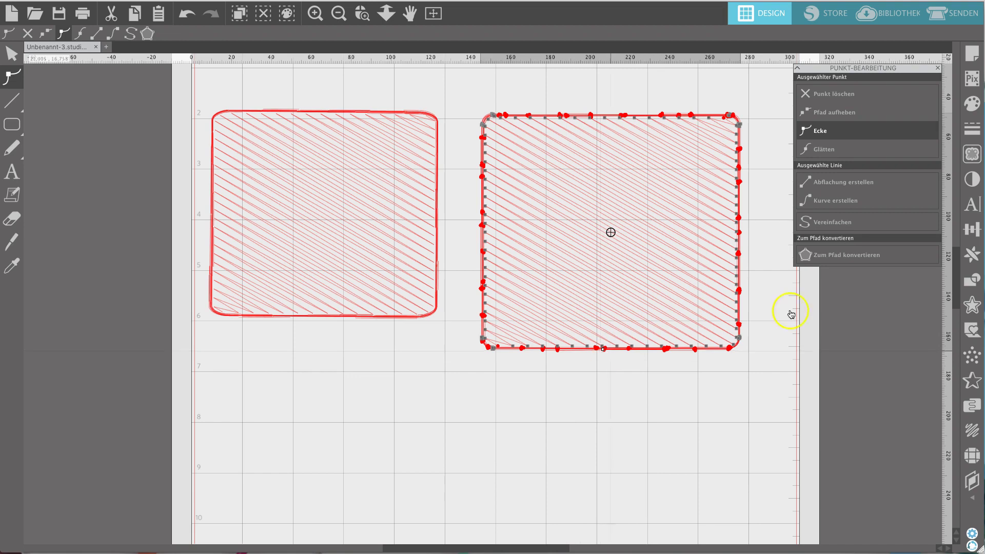
pyautogui.click(937, 67)
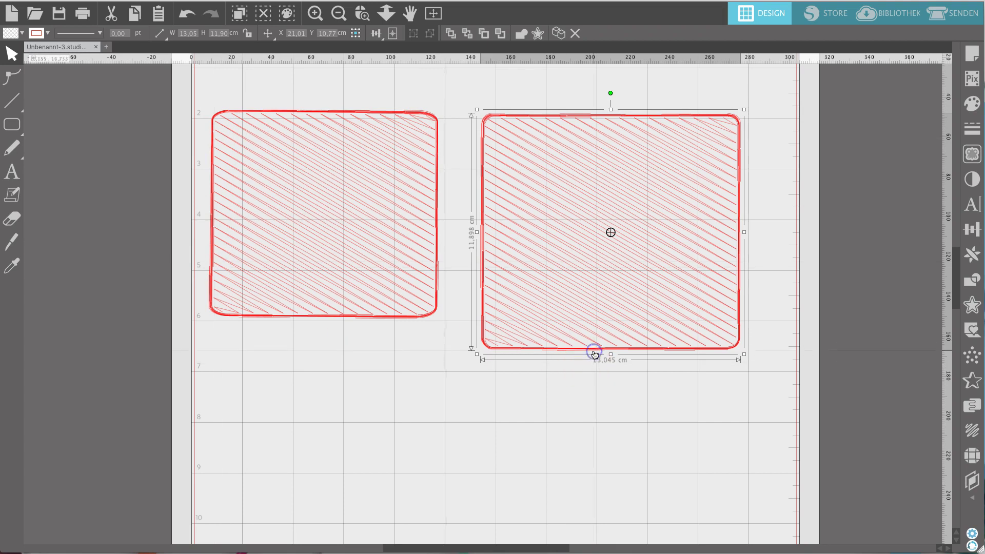
pyautogui.press('Delete')
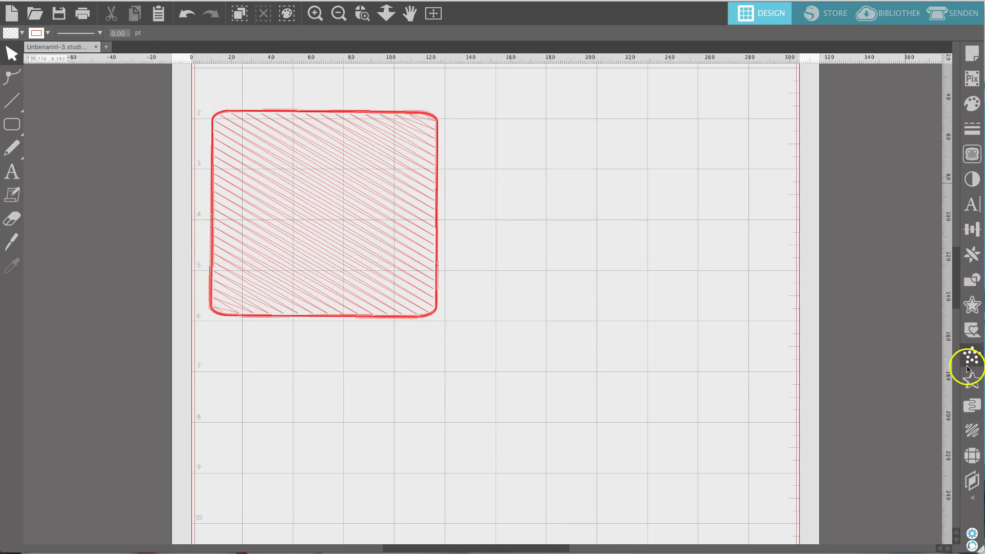
# - Bring up the advanced sketch settings and draw a plain rectangle about 11.14 × 12.64 cm beside the hatched one
pyautogui.click(972, 429)
pyautogui.moveTo(903, 86)
pyautogui.mouseDown()
pyautogui.moveTo(864, 82)
pyautogui.moveTo(802, 109)
pyautogui.mouseUp()
pyautogui.click(719, 104)
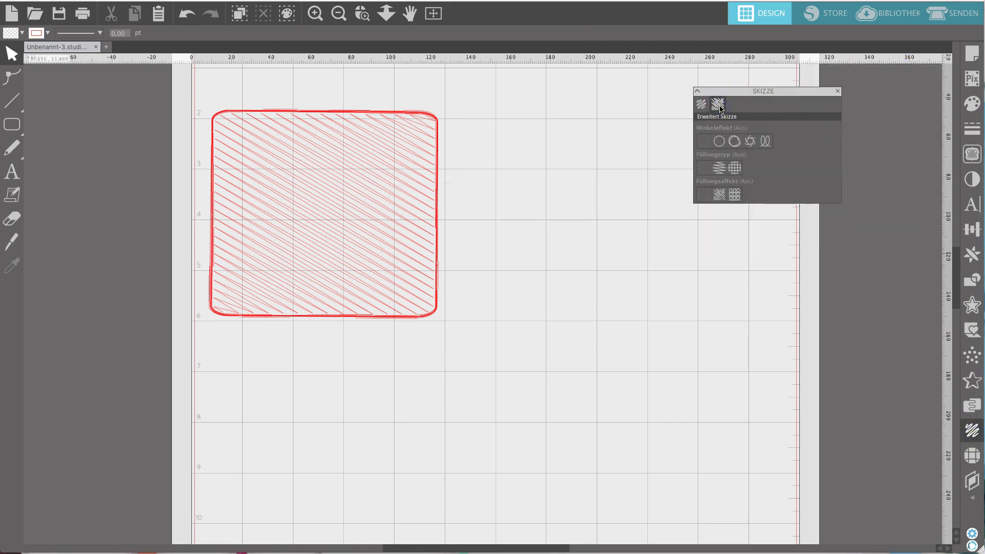
pyautogui.click(11, 125)
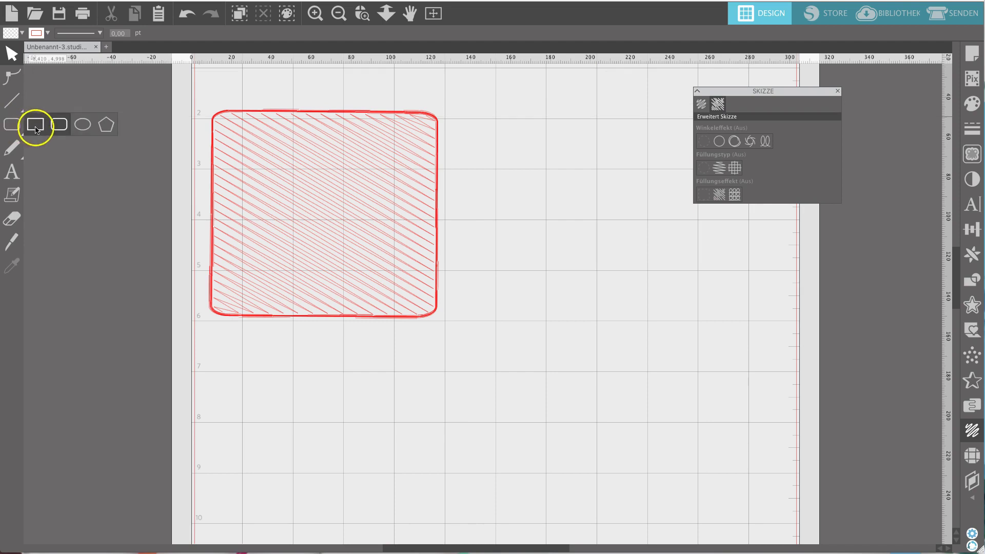
pyautogui.click(35, 123)
pyautogui.moveTo(496, 184); pyautogui.dragTo(721, 439)
pyautogui.hscroll(3, 825, 377)
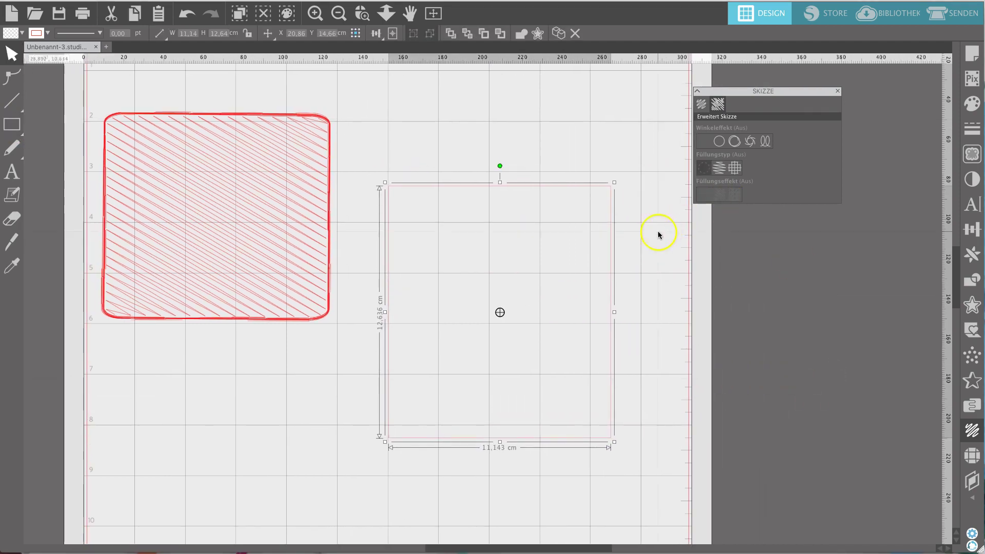
# - Try the Anhaltend, Rau and Kritzeln edge effects on the new rectangle to compare their outlines
pyautogui.click(734, 141)
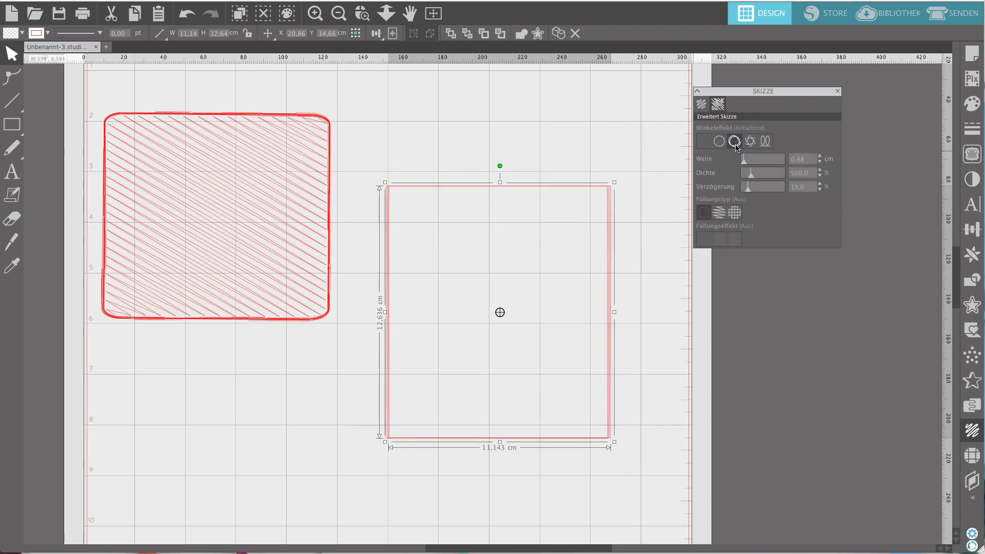
pyautogui.click(750, 141)
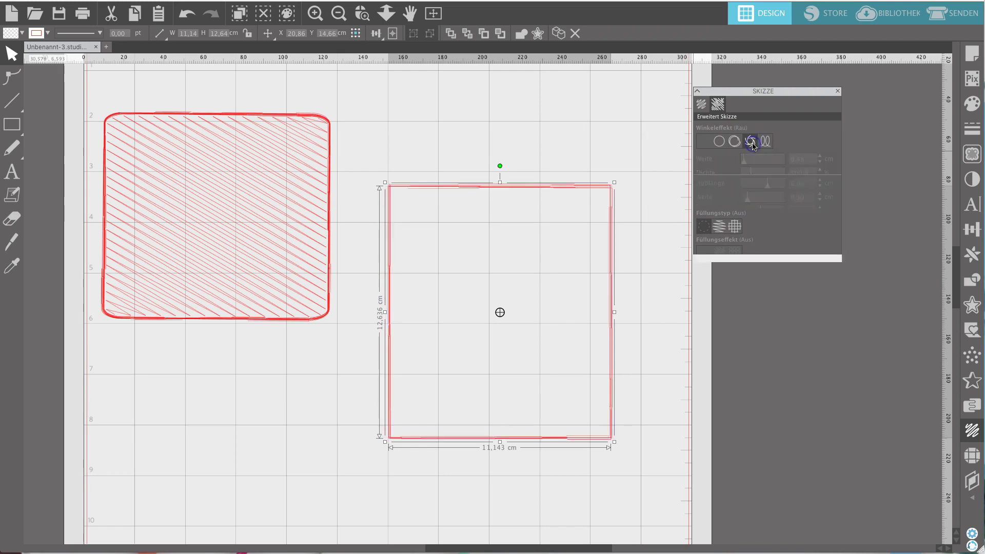
pyautogui.click(766, 143)
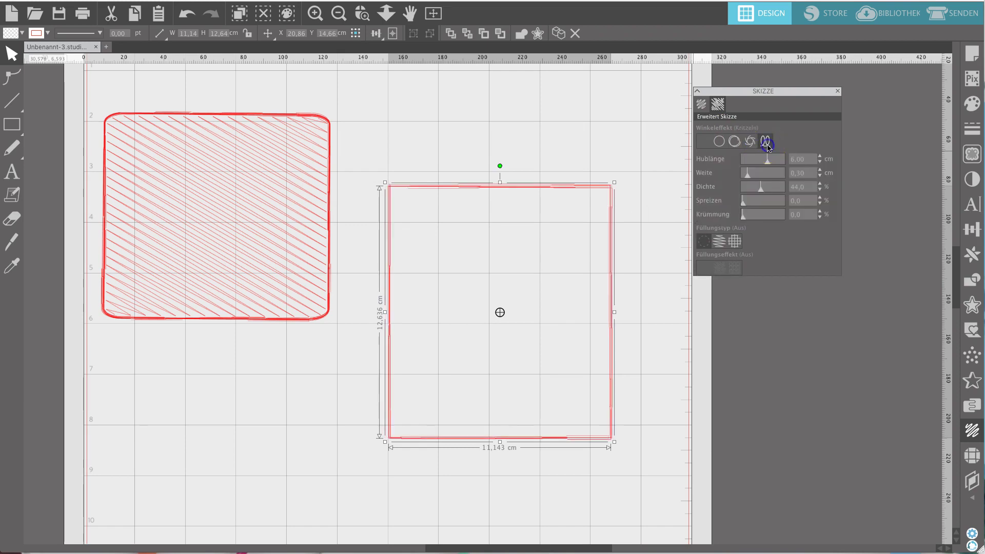
pyautogui.click(752, 146)
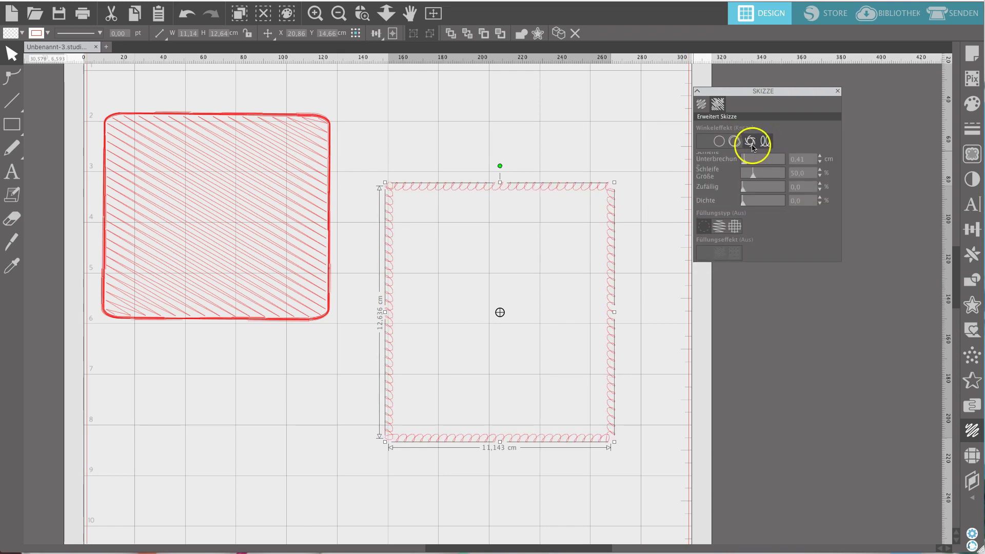
# - Apply the Anhaltend edge effect and adjust it to Weite 2.20 cm, Dichte 148 % and Verzögerung 23 %
pyautogui.click(734, 146)
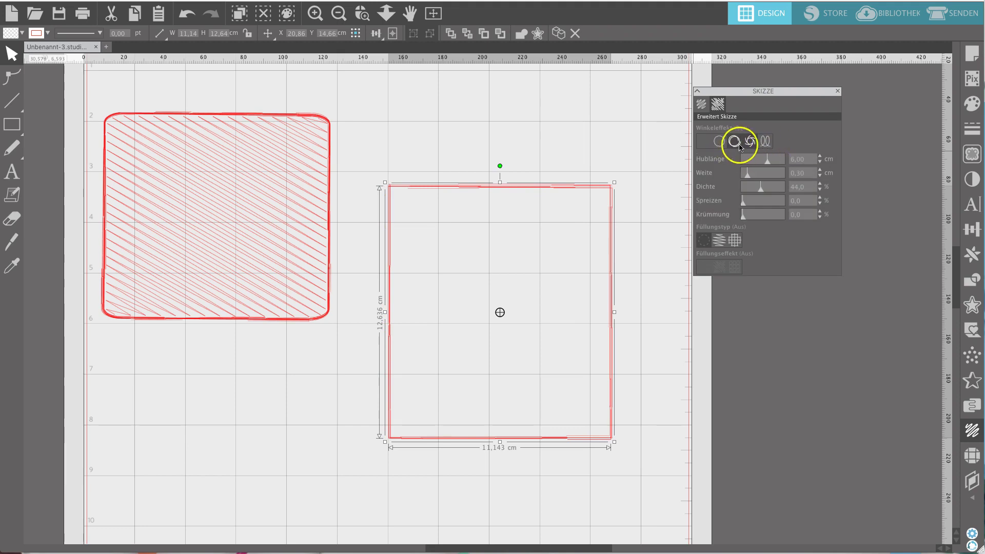
pyautogui.click(737, 147)
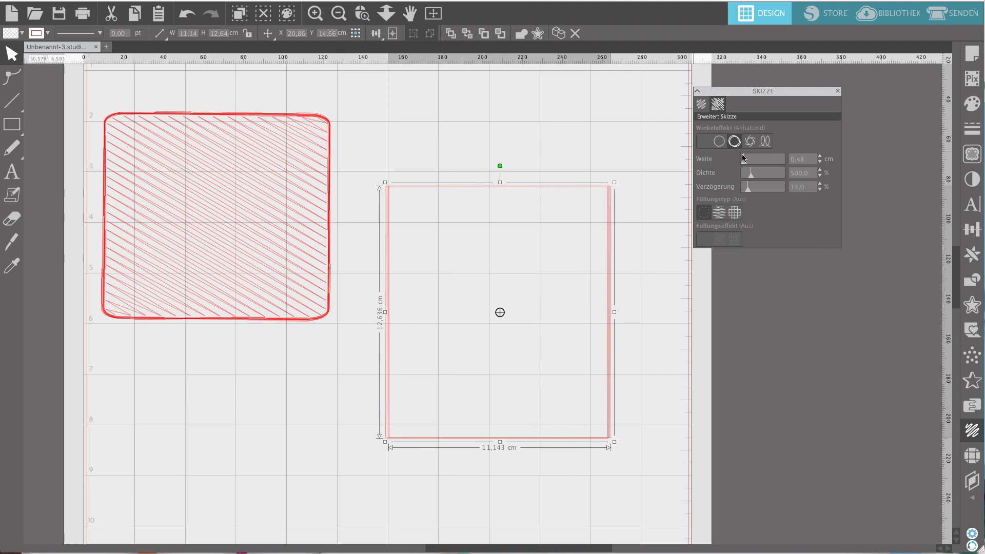
pyautogui.moveTo(744, 163)
pyautogui.mouseDown()
pyautogui.moveTo(774, 169)
pyautogui.moveTo(749, 167)
pyautogui.moveTo(750, 189)
pyautogui.moveTo(773, 193)
pyautogui.moveTo(757, 193)
pyautogui.mouseUp()
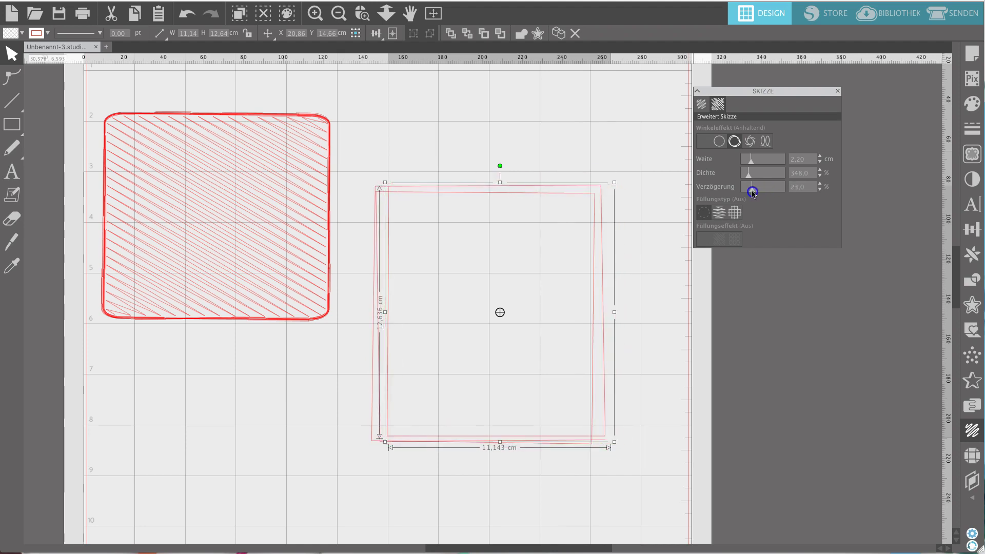
# - Apply the Rau edge effect with Hublänge 4.90 cm, Weite 0.30 cm, Dichte 28 %, Spreizen 23 % and Krümmung 20 %
pyautogui.click(750, 143)
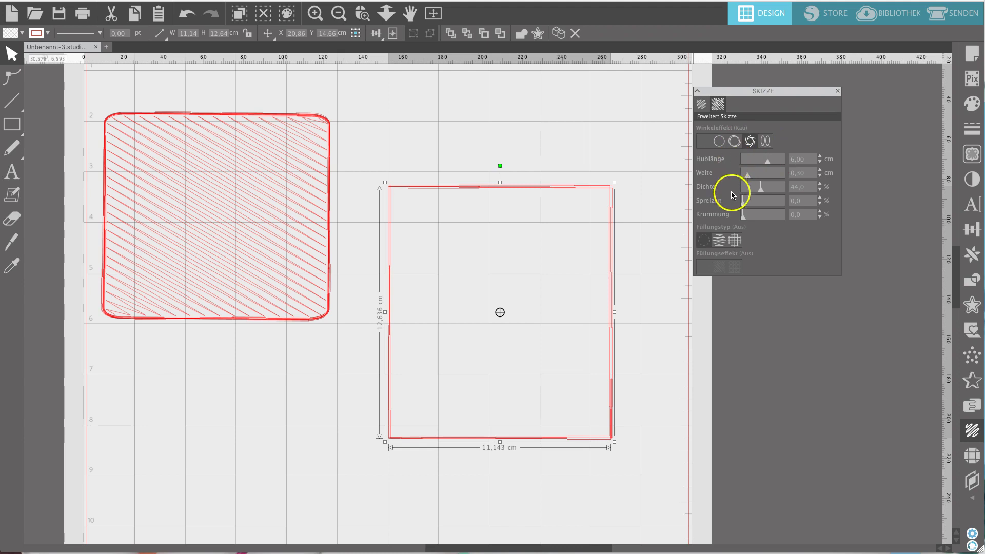
pyautogui.moveTo(767, 160)
pyautogui.mouseDown()
pyautogui.moveTo(752, 164)
pyautogui.moveTo(763, 165)
pyautogui.moveTo(750, 175)
pyautogui.moveTo(762, 179)
pyautogui.moveTo(746, 178)
pyautogui.moveTo(769, 193)
pyautogui.moveTo(751, 193)
pyautogui.moveTo(758, 192)
pyautogui.moveTo(745, 208)
pyautogui.moveTo(788, 212)
pyautogui.moveTo(754, 204)
pyautogui.moveTo(754, 216)
pyautogui.moveTo(778, 219)
pyautogui.moveTo(751, 218)
pyautogui.mouseUp()
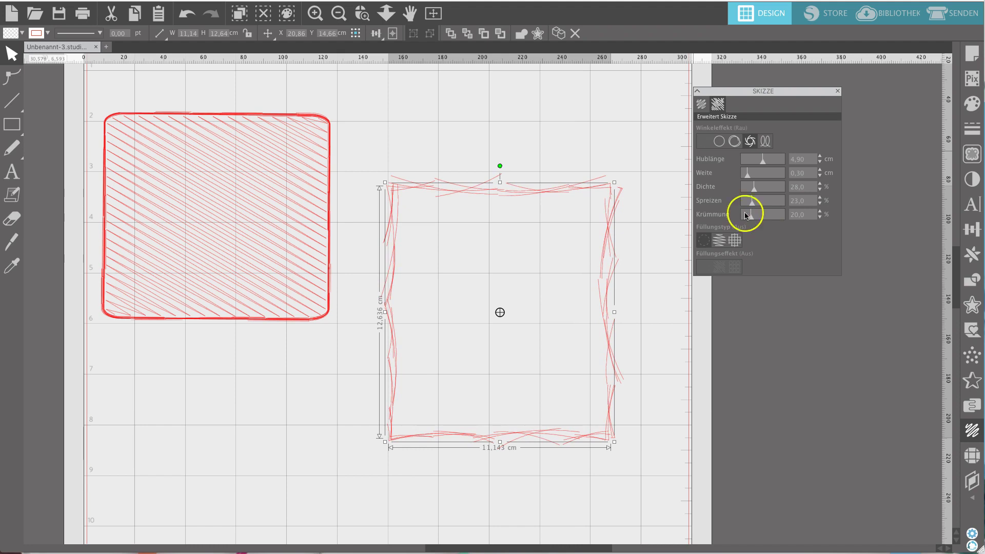
# - Compare the Zickzack and cross-hatched fill types on the rectangle, and set the Zickzack Abstand to 0.60 cm
pyautogui.click(718, 239)
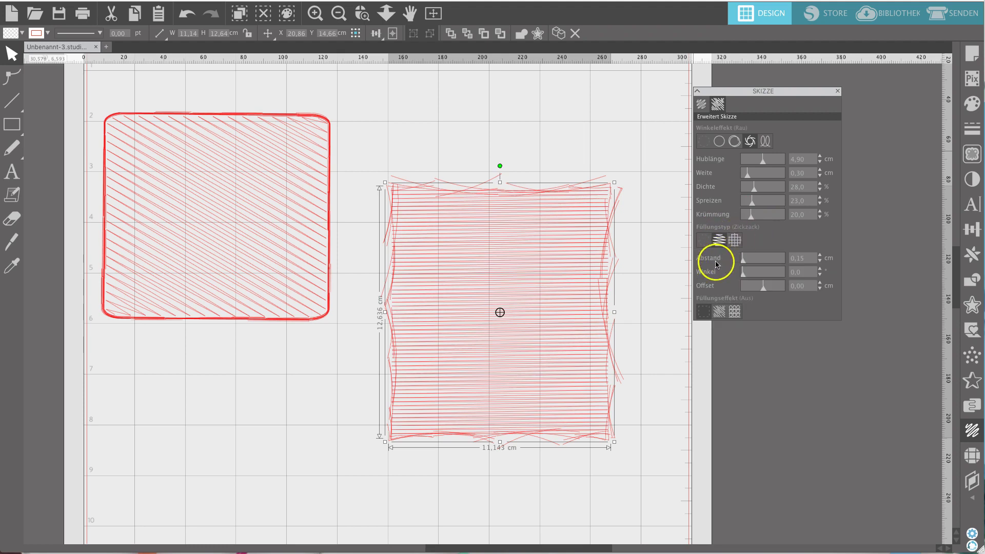
pyautogui.click(735, 241)
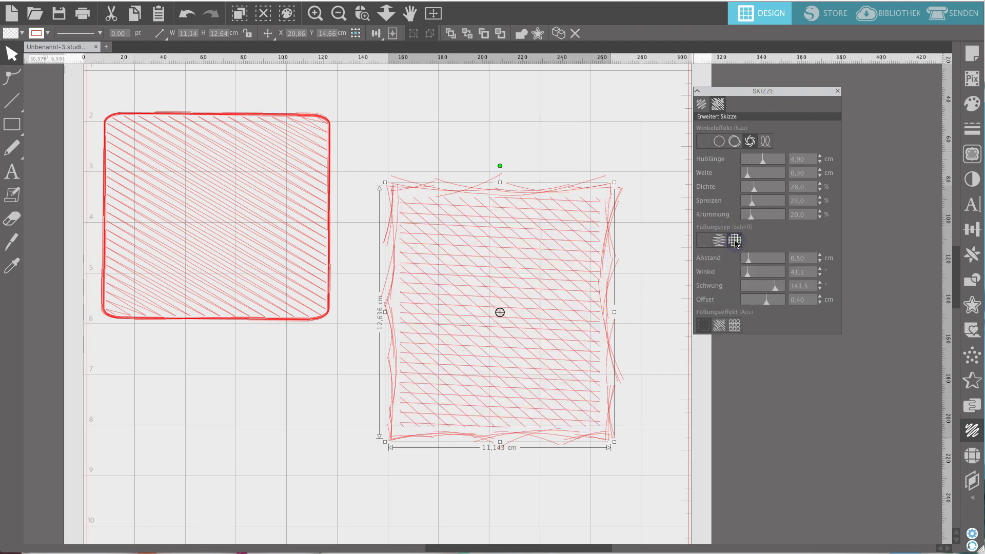
pyautogui.click(720, 239)
pyautogui.moveTo(743, 258)
pyautogui.mouseDown()
pyautogui.moveTo(707, 264)
pyautogui.moveTo(750, 260)
pyautogui.mouseUp()
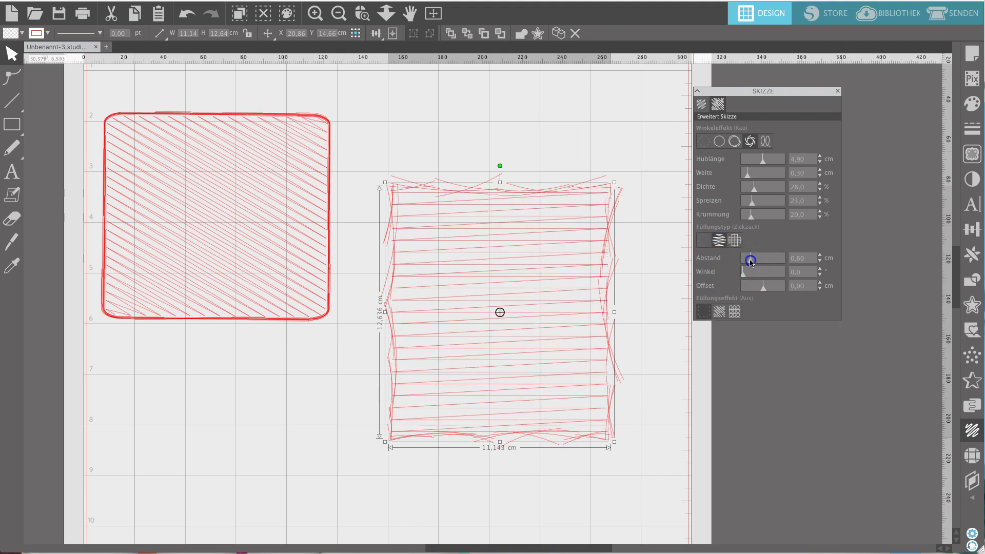
# - Try the Rau and Kritzeln fill effects on the zigzag fill, setting the Kritzeln Unterbrechung to 2.10 cm
pyautogui.click(719, 312)
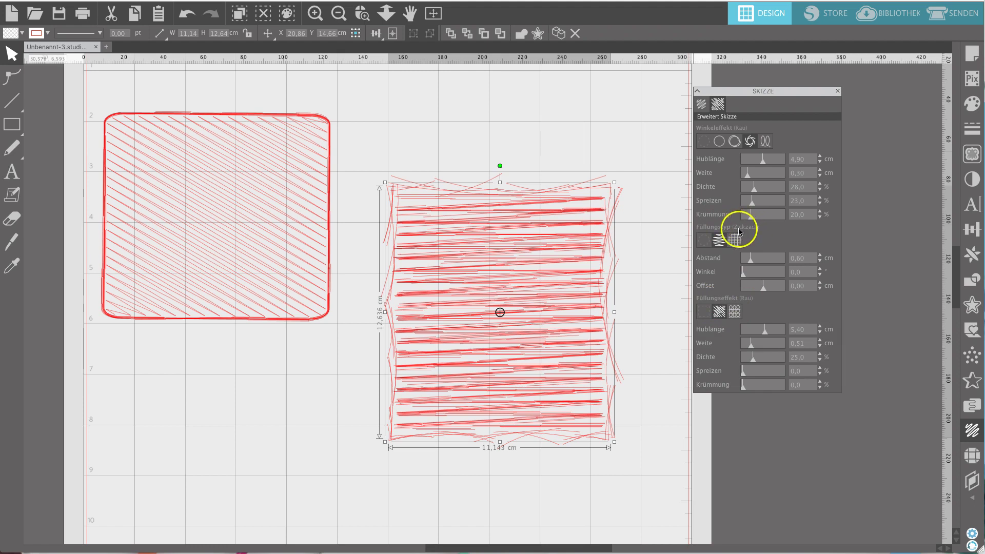
pyautogui.click(735, 311)
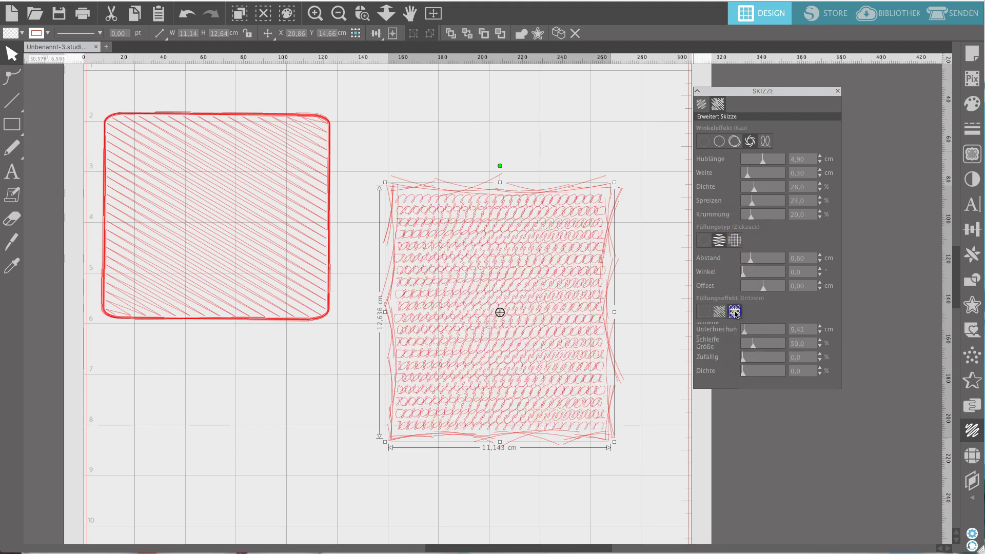
pyautogui.moveTo(744, 330); pyautogui.dragTo(759, 336)
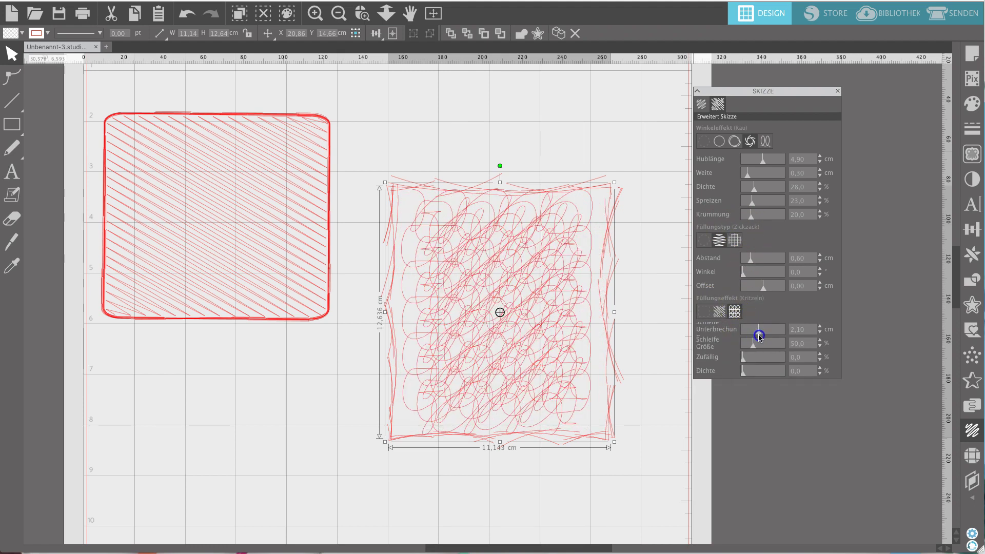
# - Fill the rectangle with the cross-hatched type at Abstand 0.60 cm and the Rau fill effect at Weite 0.40 cm
pyautogui.click(738, 242)
pyautogui.moveTo(745, 256)
pyautogui.mouseDown()
pyautogui.moveTo(763, 260)
pyautogui.moveTo(749, 259)
pyautogui.mouseUp()
pyautogui.click(722, 325)
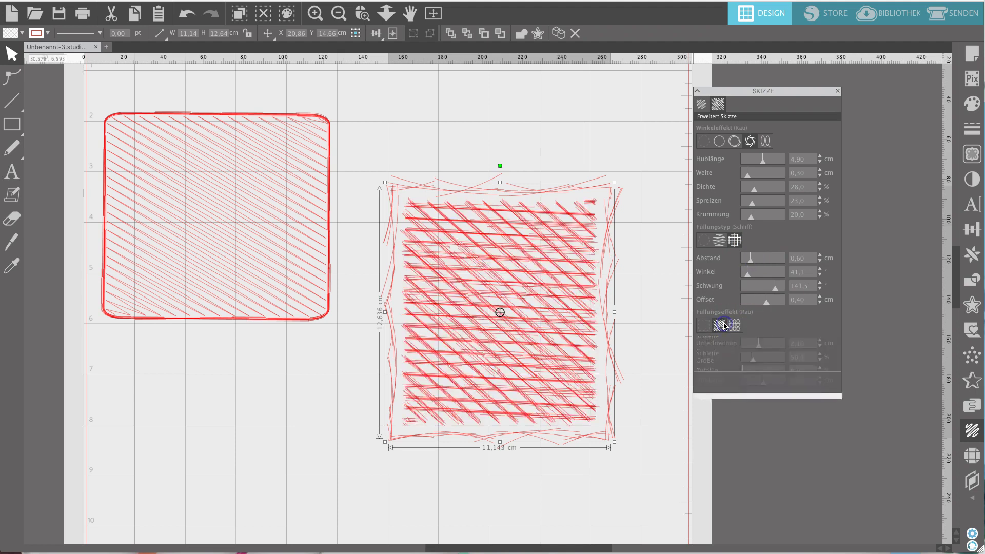
pyautogui.moveTo(754, 360)
pyautogui.mouseDown()
pyautogui.moveTo(763, 357)
pyautogui.moveTo(750, 361)
pyautogui.mouseUp()
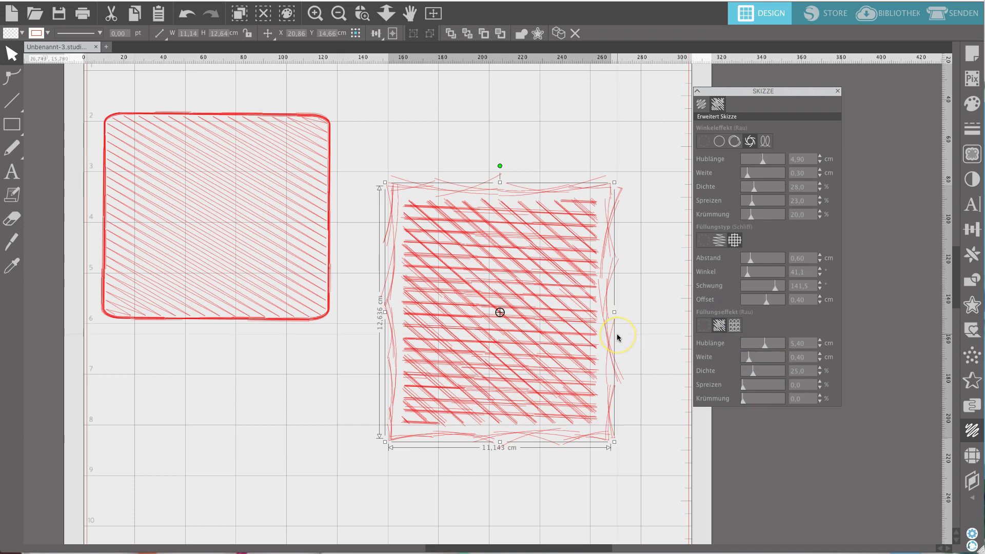